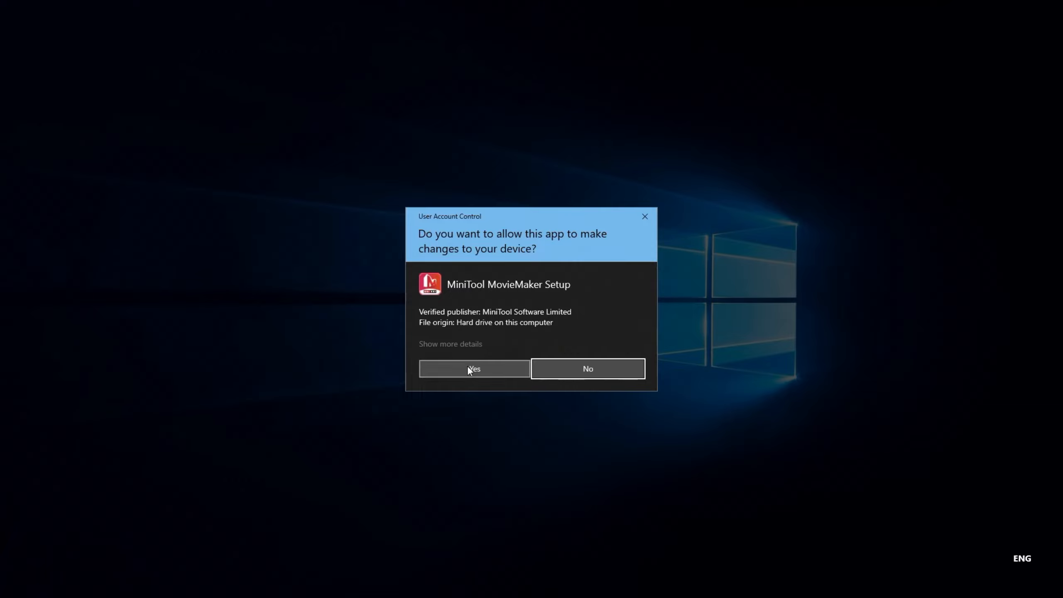
click(469, 369)
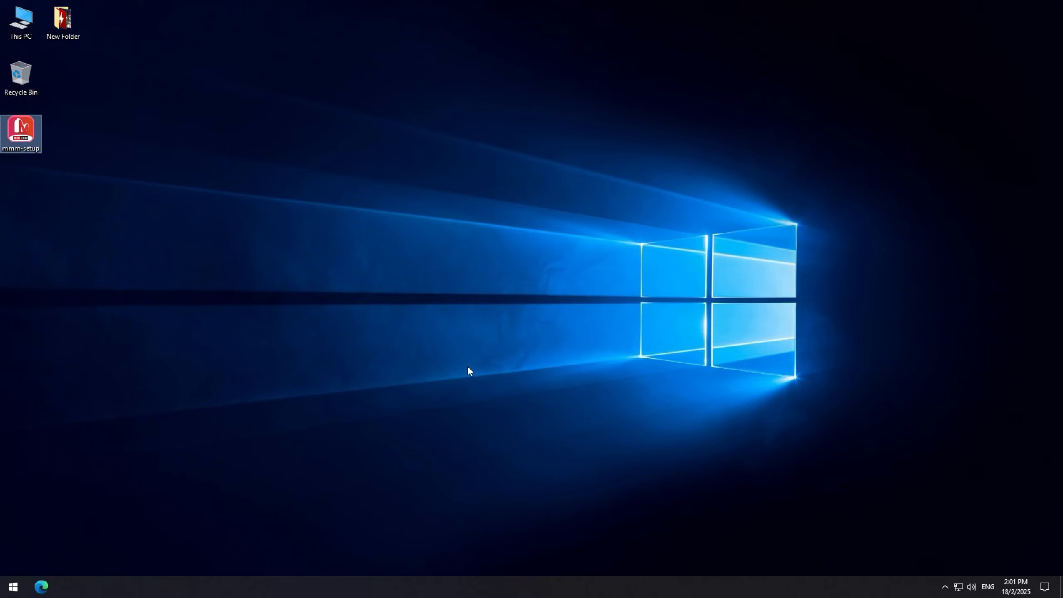
click(536, 356)
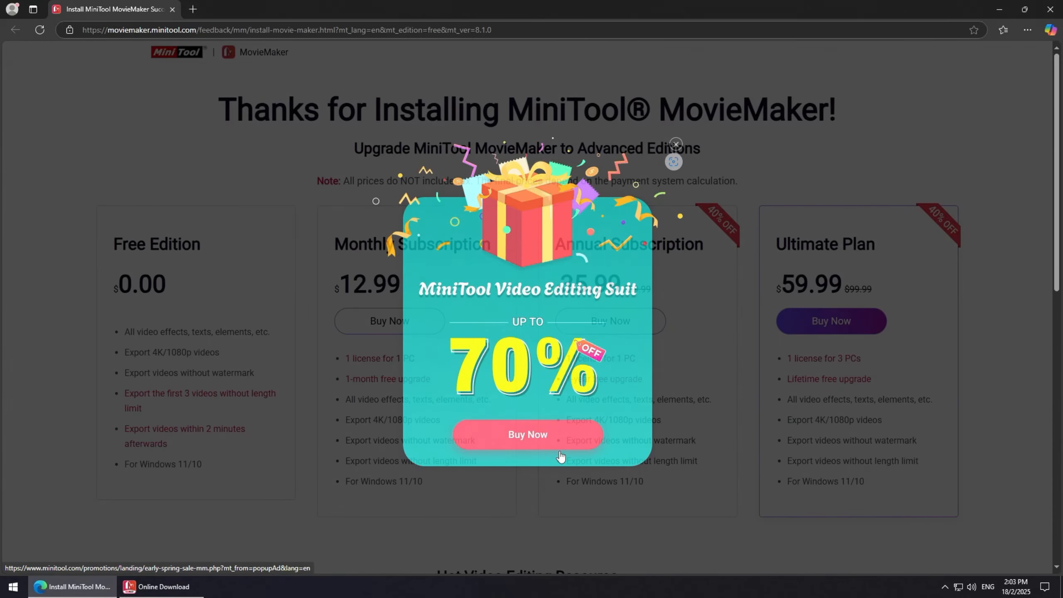
click(342, 295)
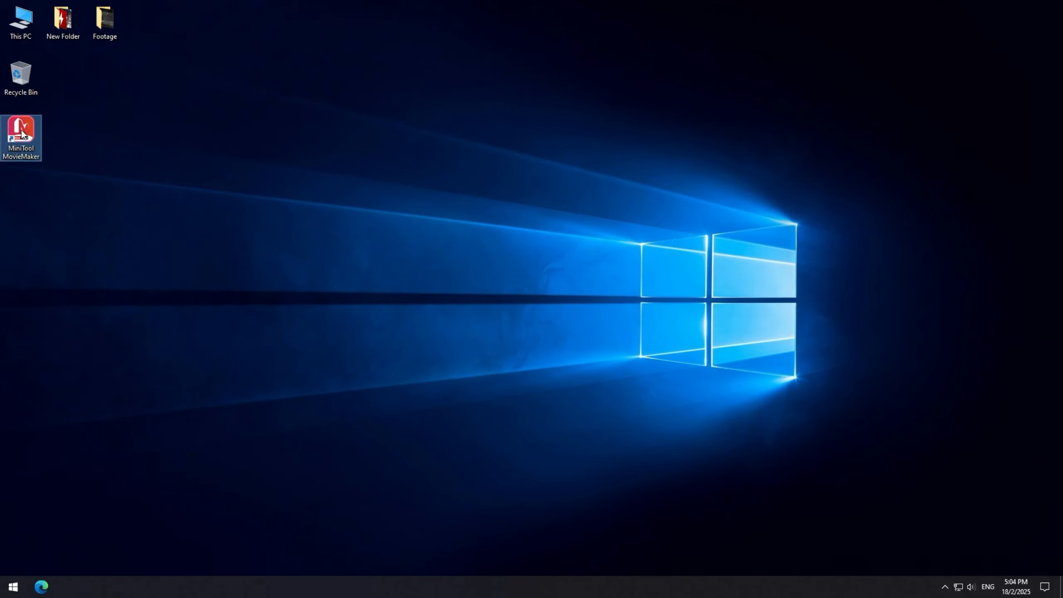
Launch MiniTool MovieMaker and start a new 16:9 widescreen project.
double_click(21, 131)
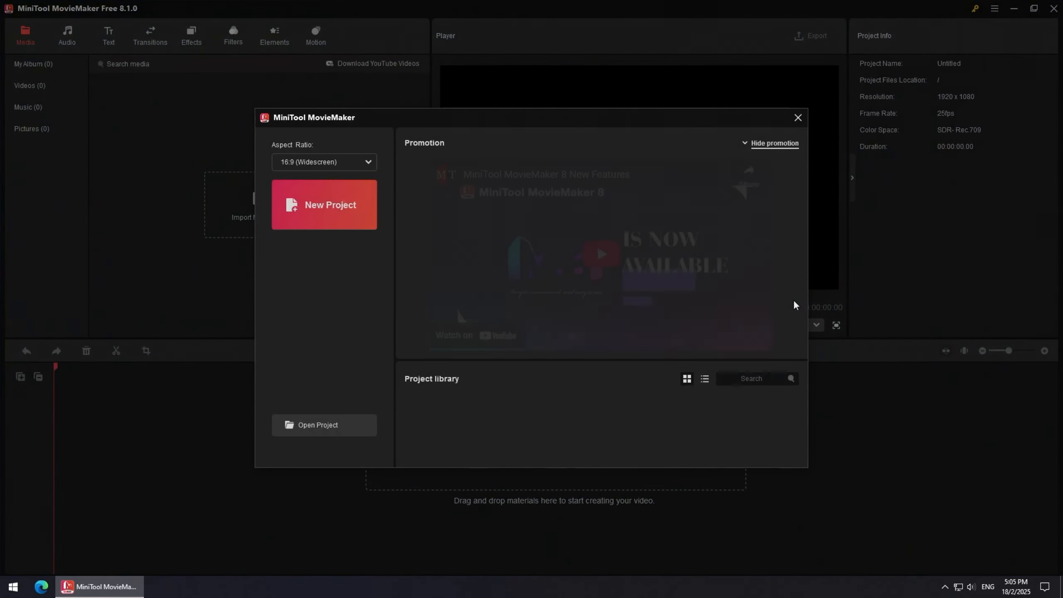
click(343, 202)
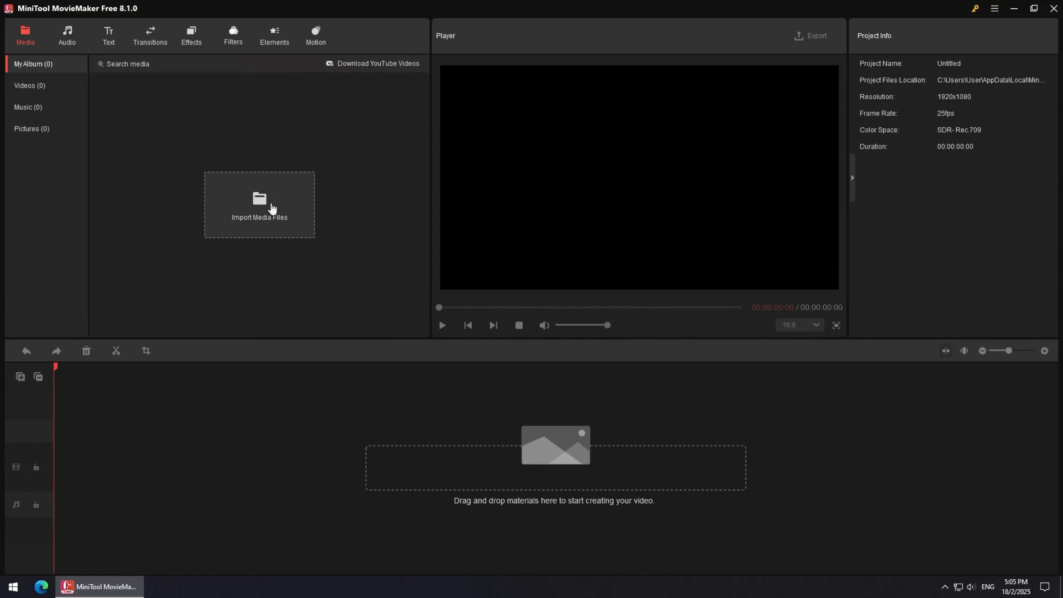
Import the main footage video file into the media album.
click(272, 208)
click(129, 93)
click(432, 282)
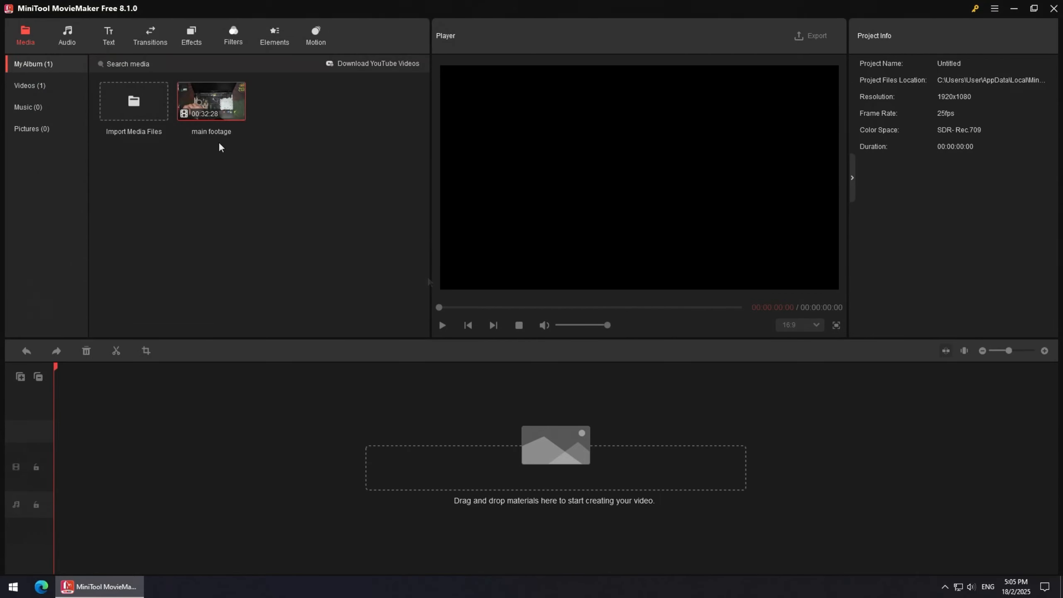
Add the main footage clip to the timeline and fit the timeline view to the clip.
click(237, 116)
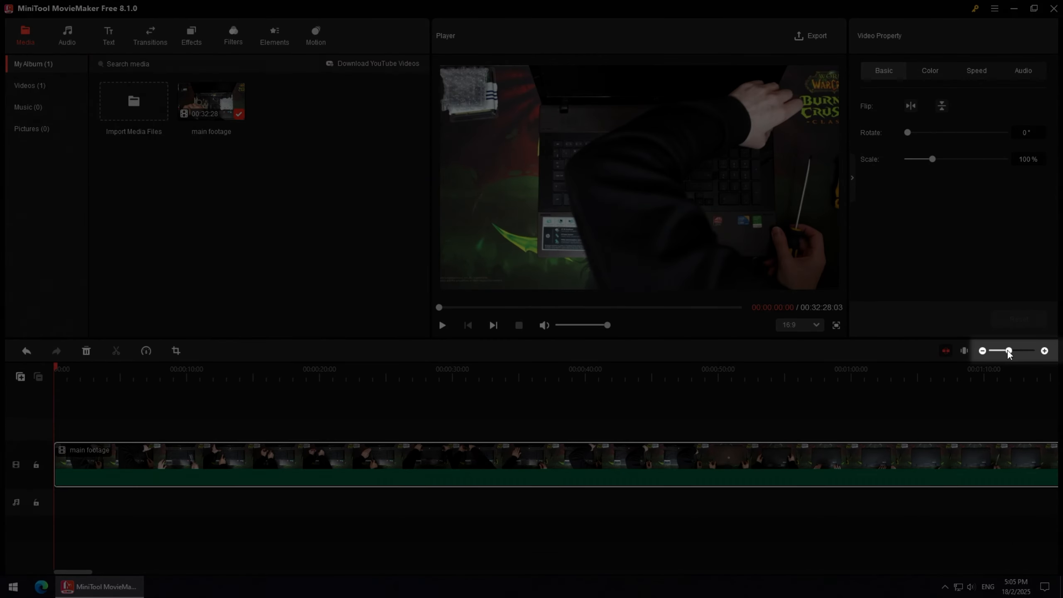
mouse_move(1008, 351)
mouse_down()
mouse_move(1025, 351)
mouse_move(992, 352)
mouse_up()
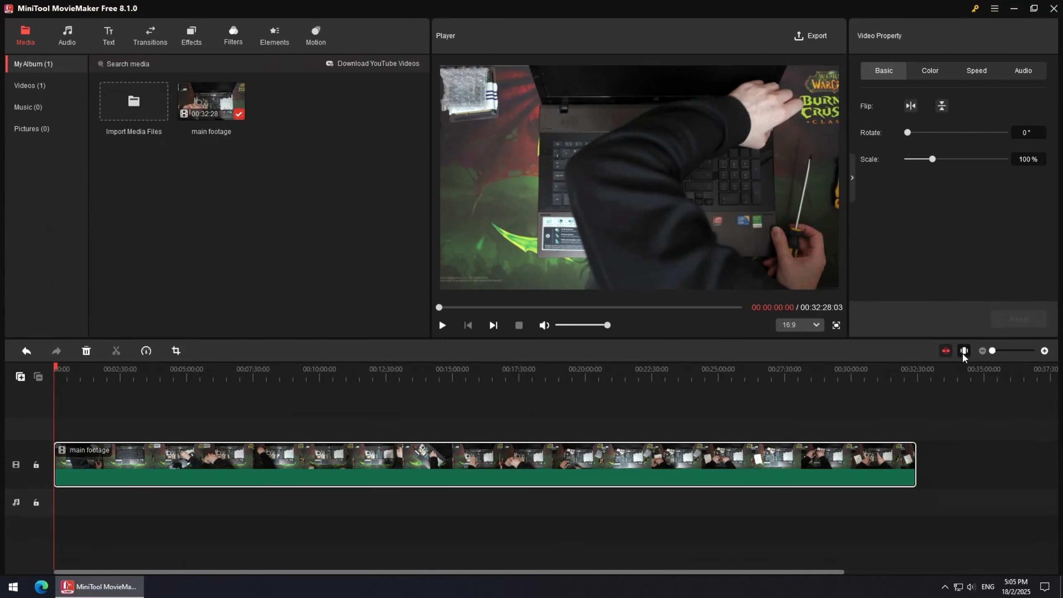
click(963, 351)
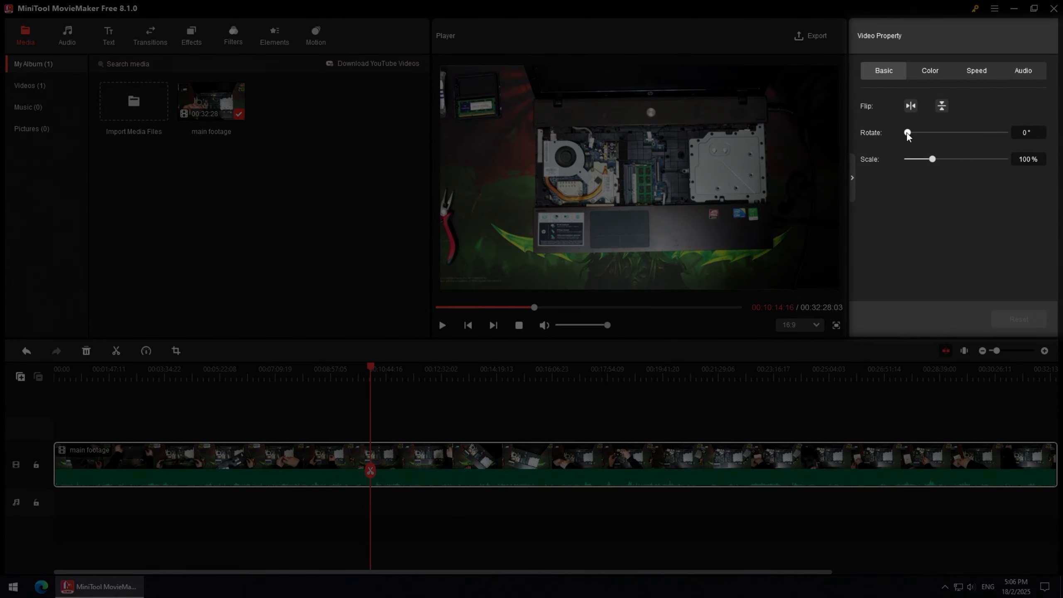
Rotate the clip to about 47° and scale it to about 173%.
mouse_move(914, 133)
mouse_down()
mouse_move(933, 132)
mouse_move(922, 133)
mouse_up()
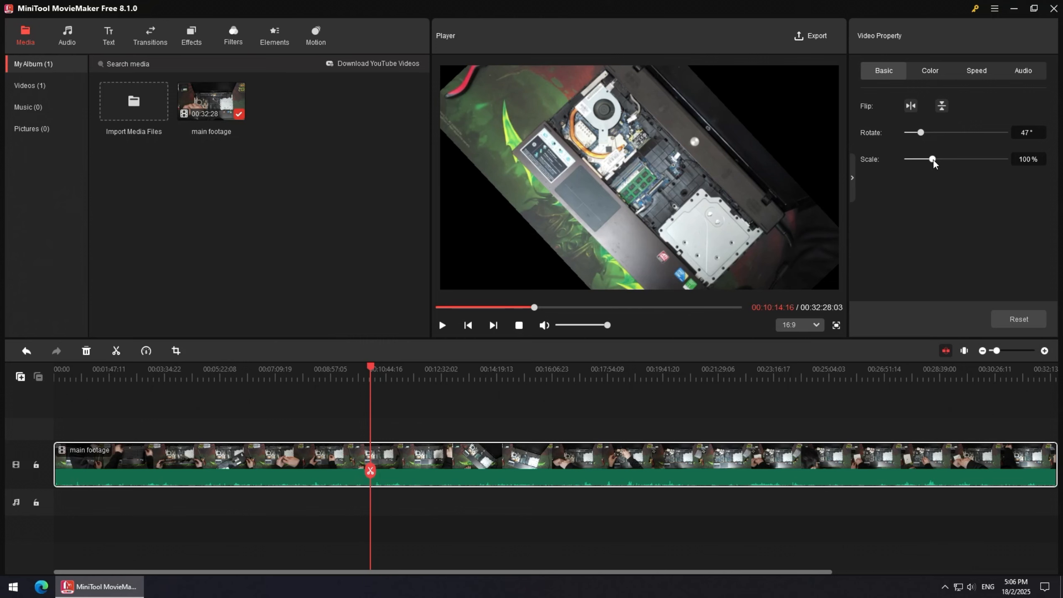
drag(933, 159, 952, 160)
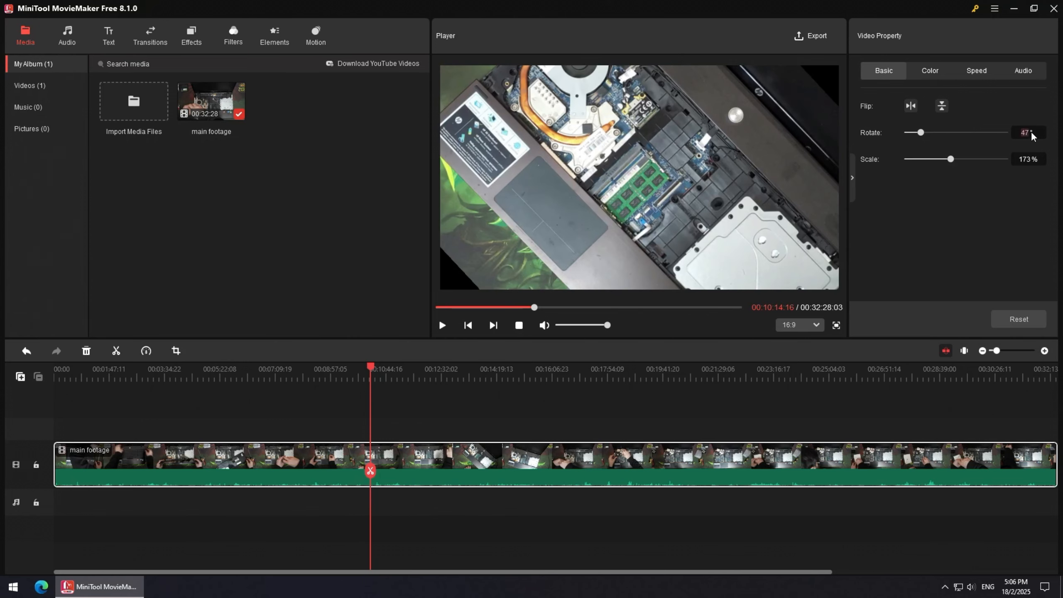
Set the clip's rotation back to 0° and its scale to 100%.
text(0)
key(Return)
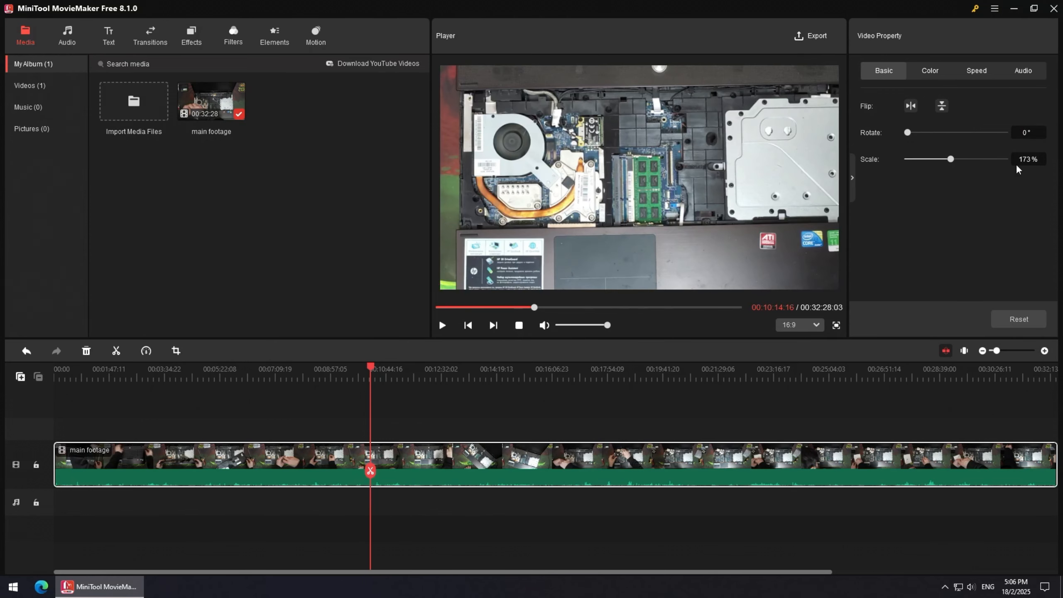
text(100)
key(Return)
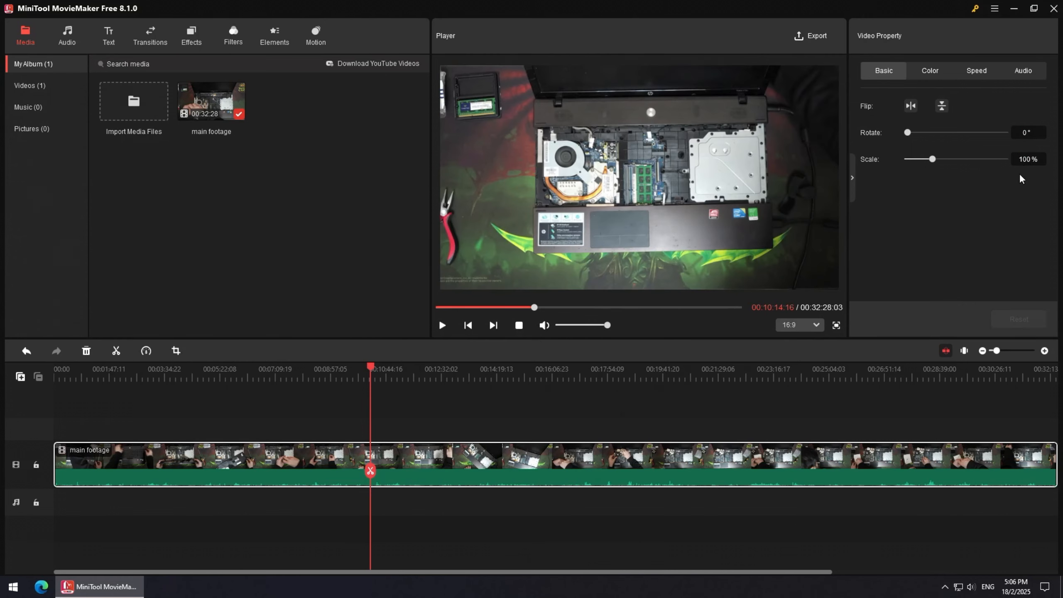
Try flipping the clip horizontally and vertically.
click(912, 108)
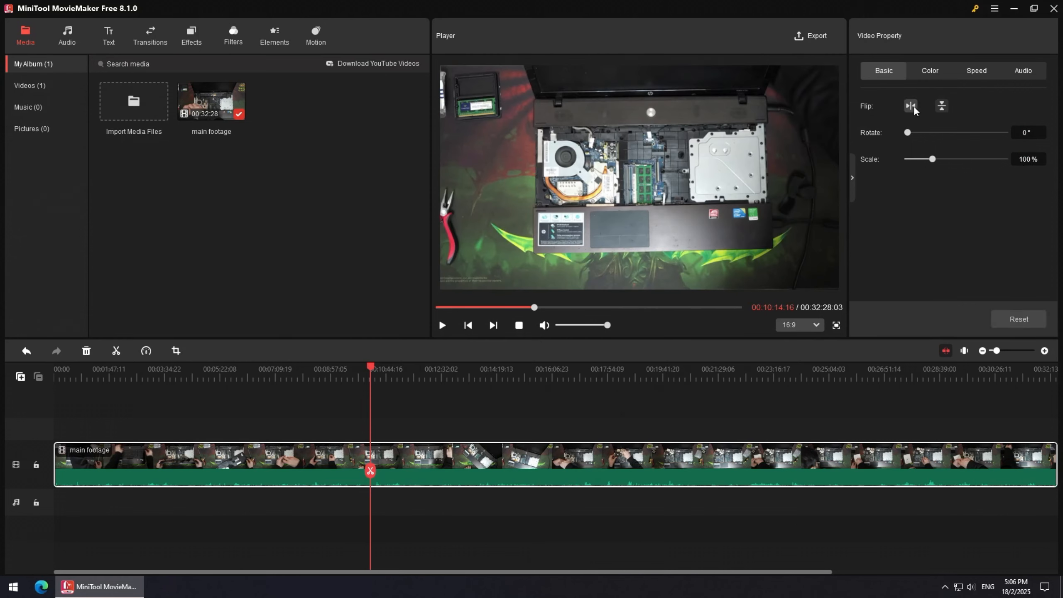
click(942, 107)
click(941, 108)
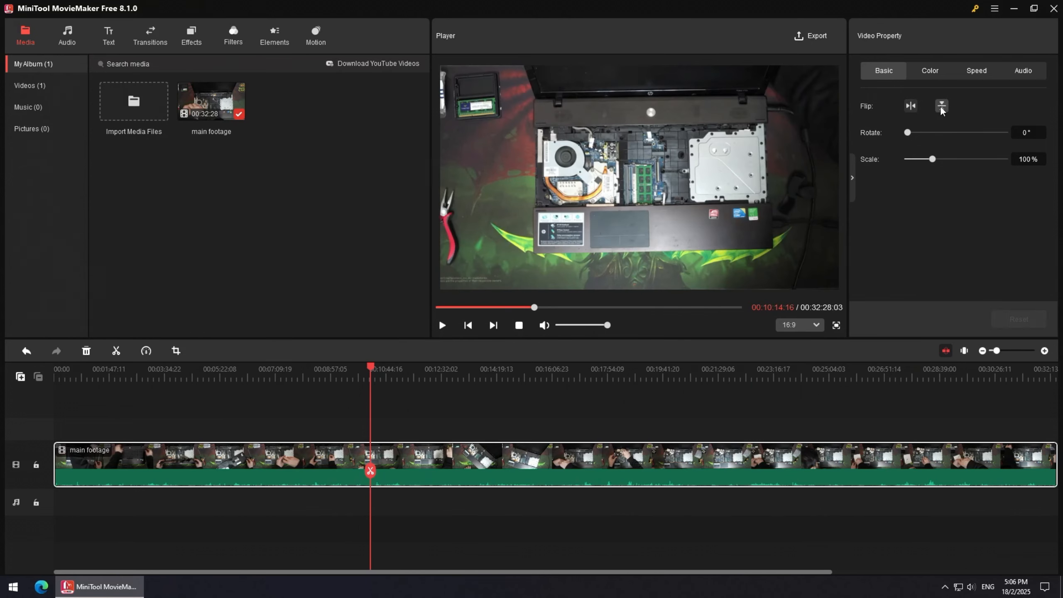
Adjust the clip's contrast to about 22.8, saturation to -28.8 and brightness to 19.2, and reset the color settings.
click(931, 71)
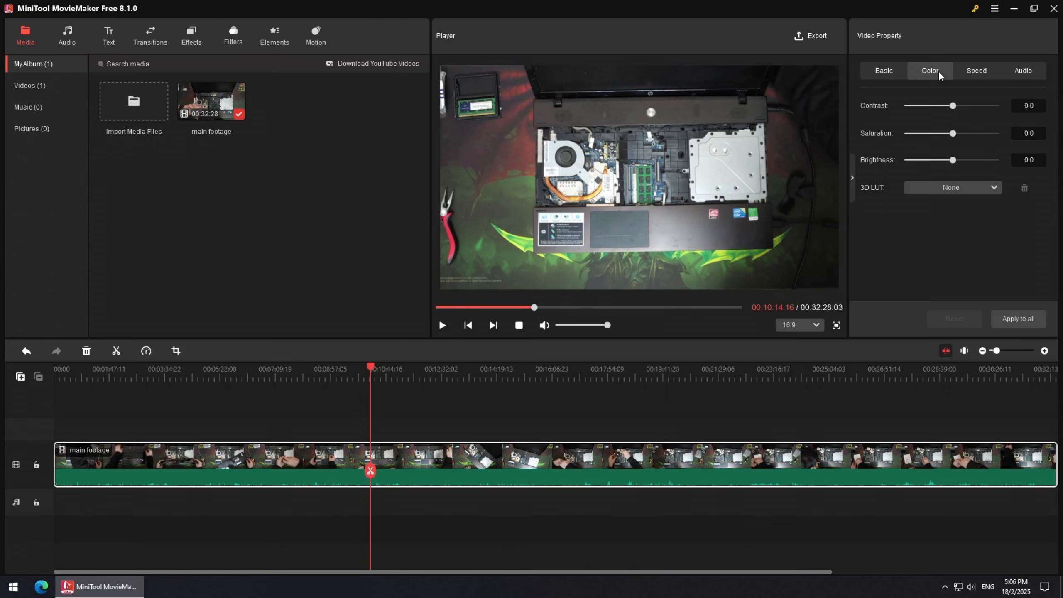
drag(953, 106, 962, 164)
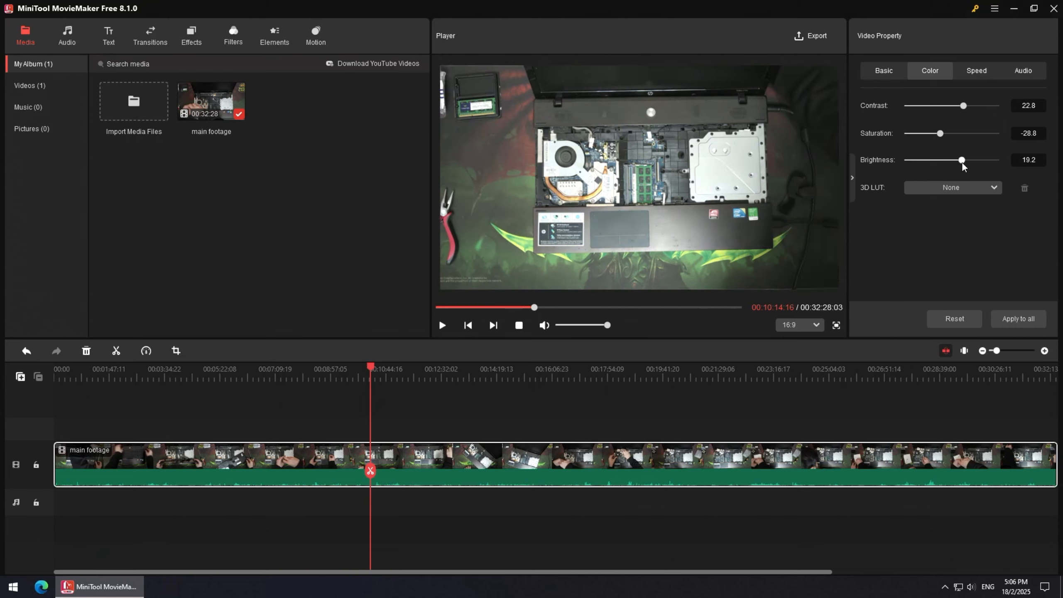
click(956, 318)
Set the clip's playback speed to 4x and reset the speed.
click(975, 71)
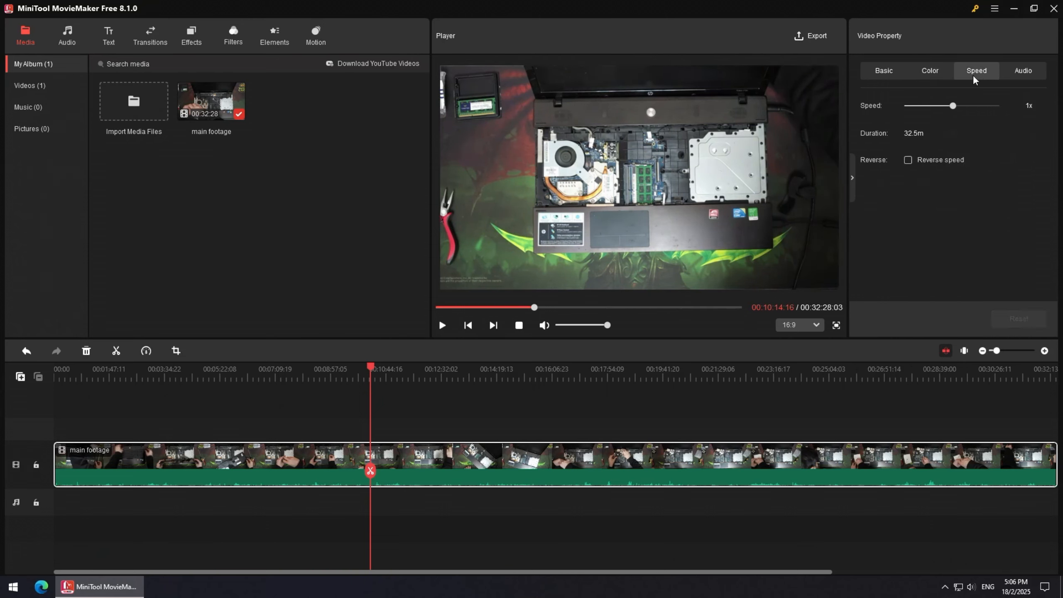
drag(953, 106, 972, 107)
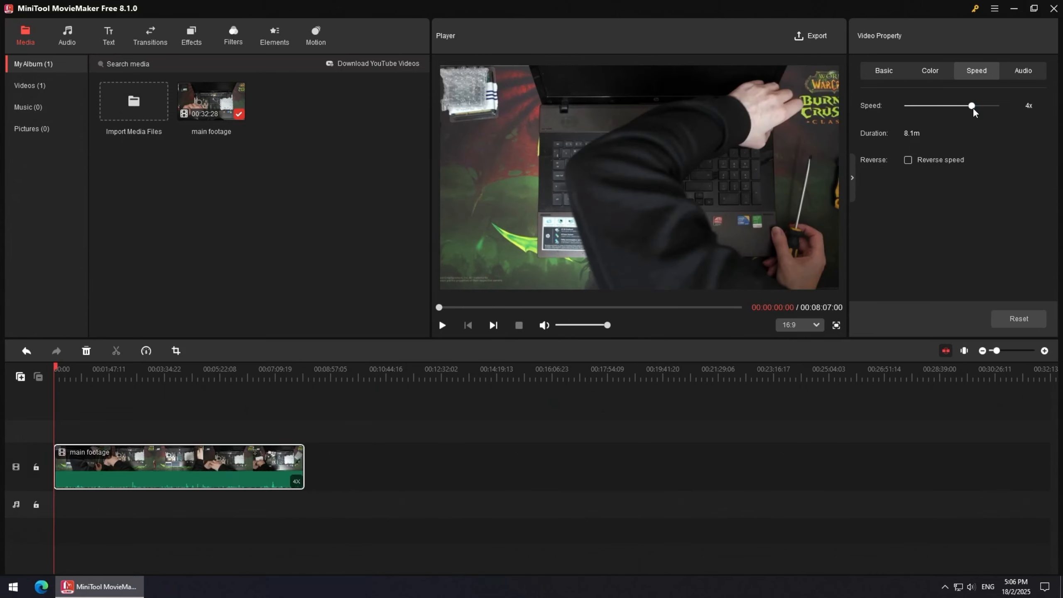
click(1020, 317)
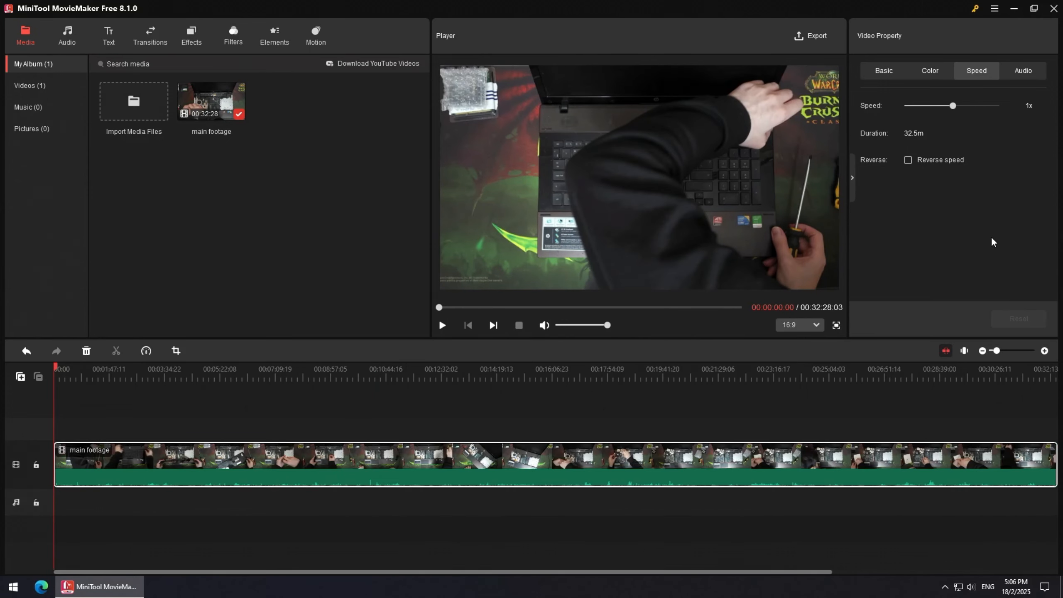
In the clip's audio settings, set the fade out to about 370 s and restore the volume to 100%.
click(1029, 82)
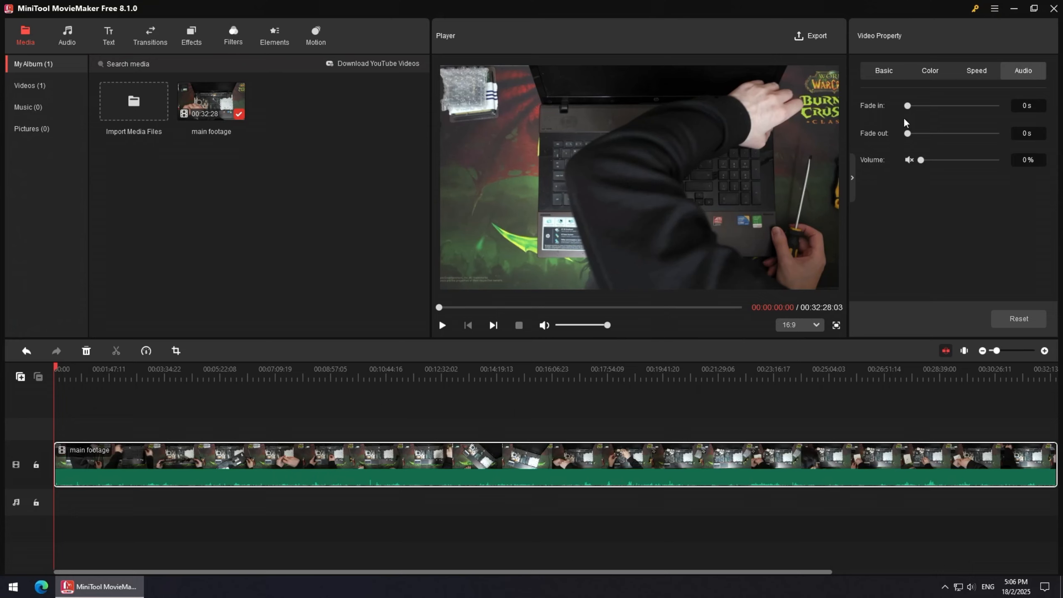
drag(908, 107, 925, 137)
click(909, 160)
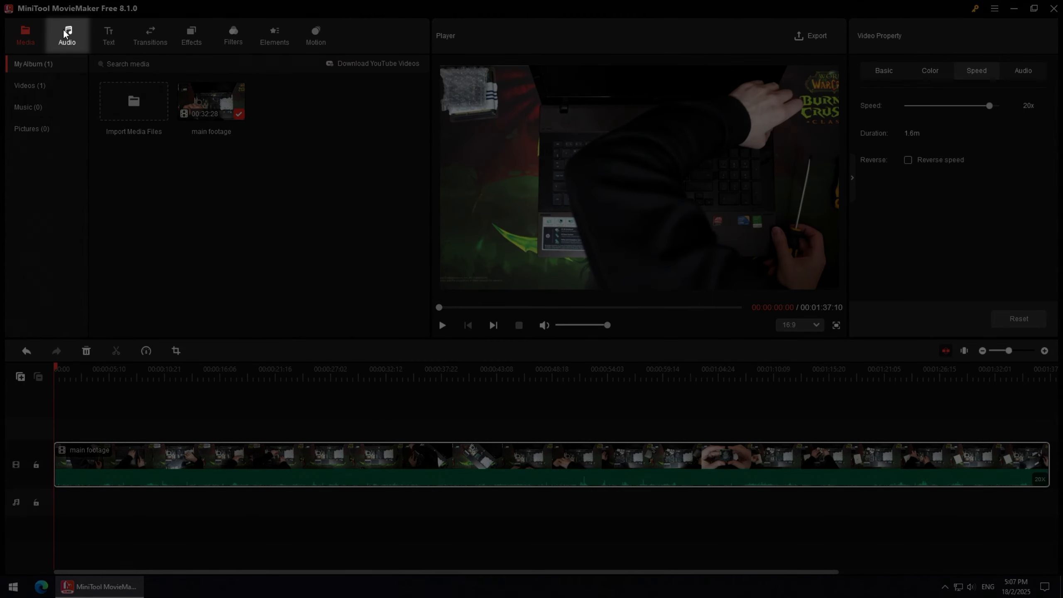
Add the Baby music track from the Trending audio library to the timeline.
click(65, 34)
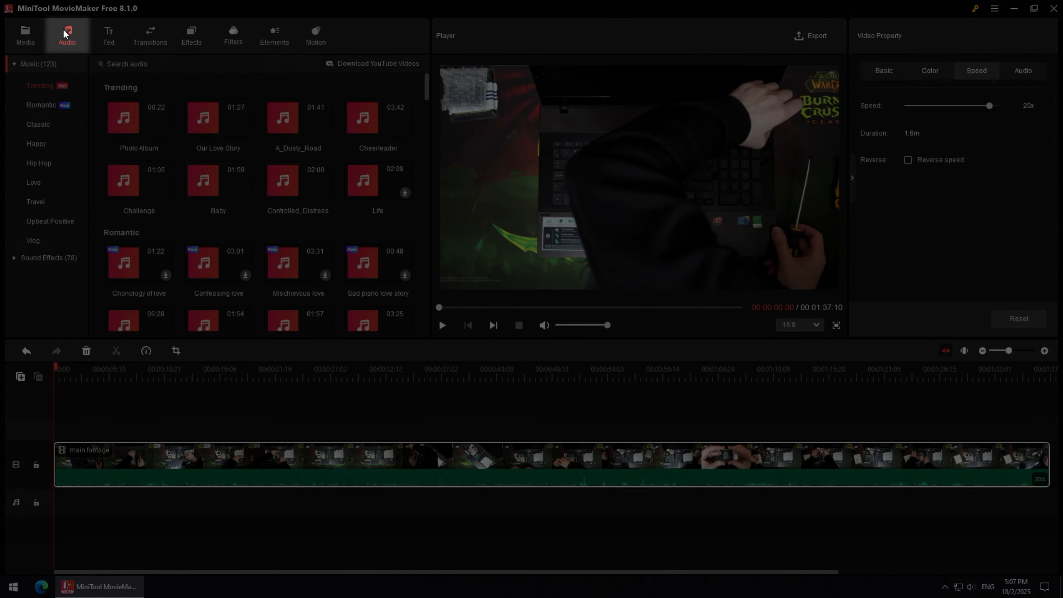
mouse_move(240, 191)
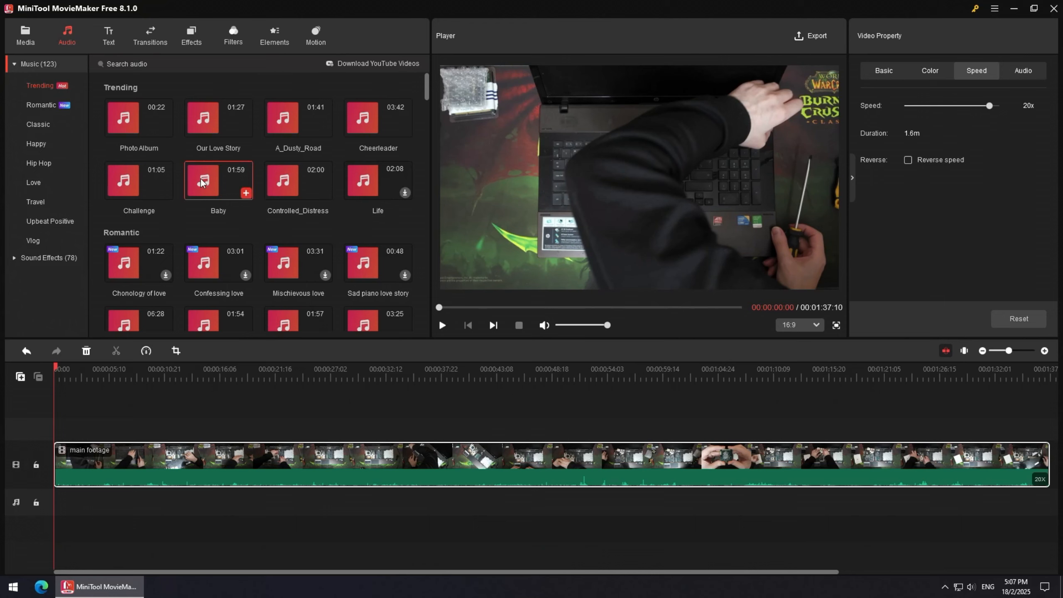
mouse_move(202, 183)
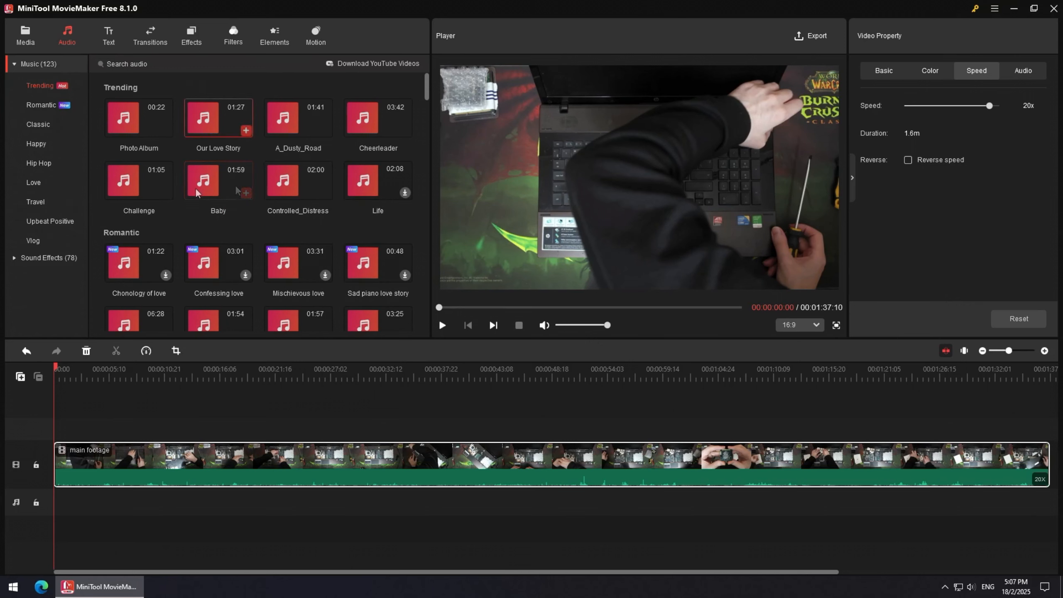
click(251, 197)
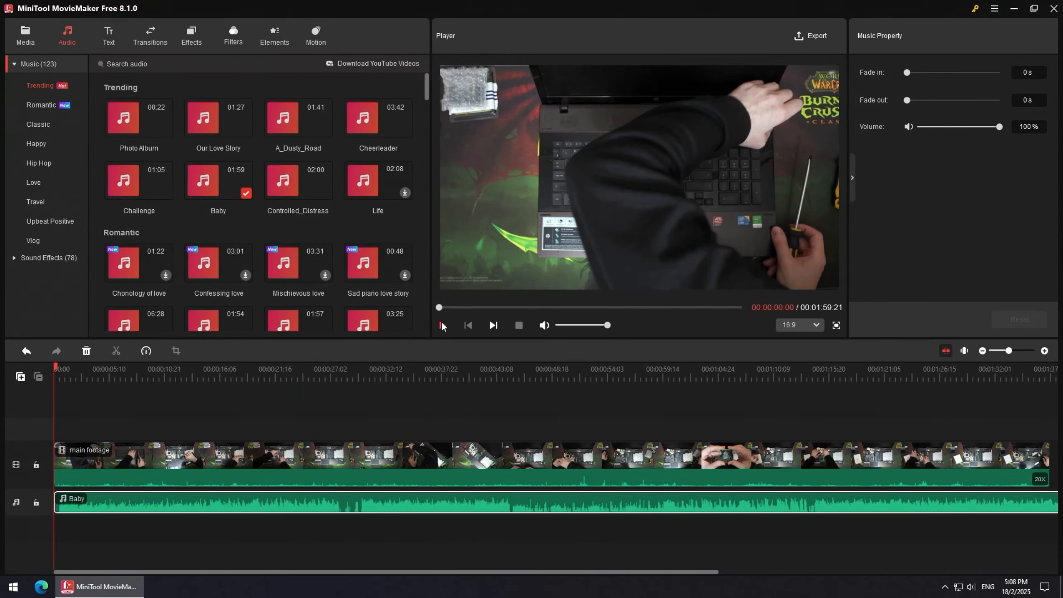
Preview playback briefly and set the Baby music track's volume to 50%.
click(442, 323)
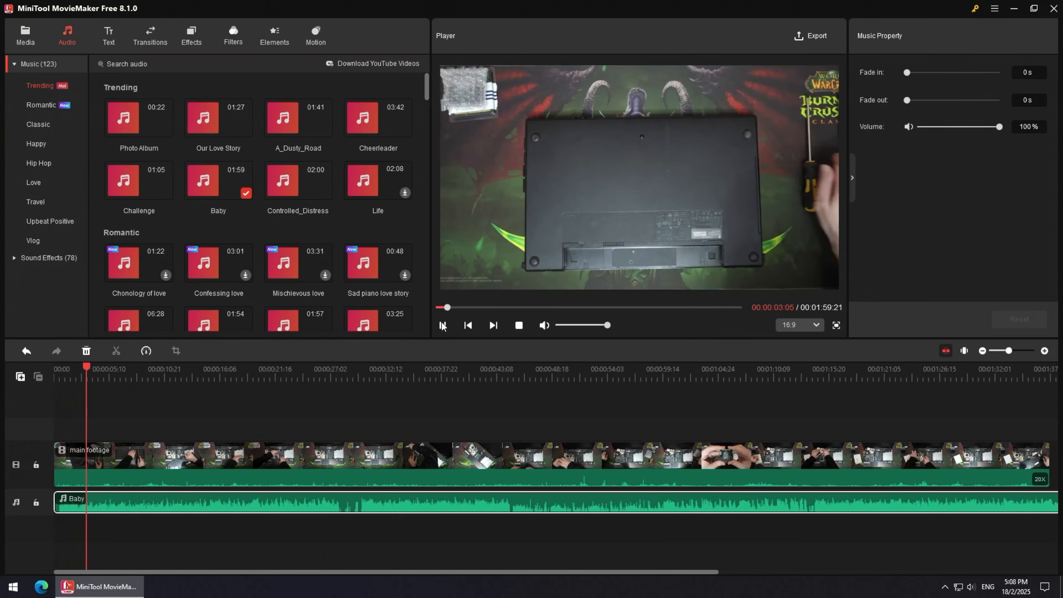
click(442, 325)
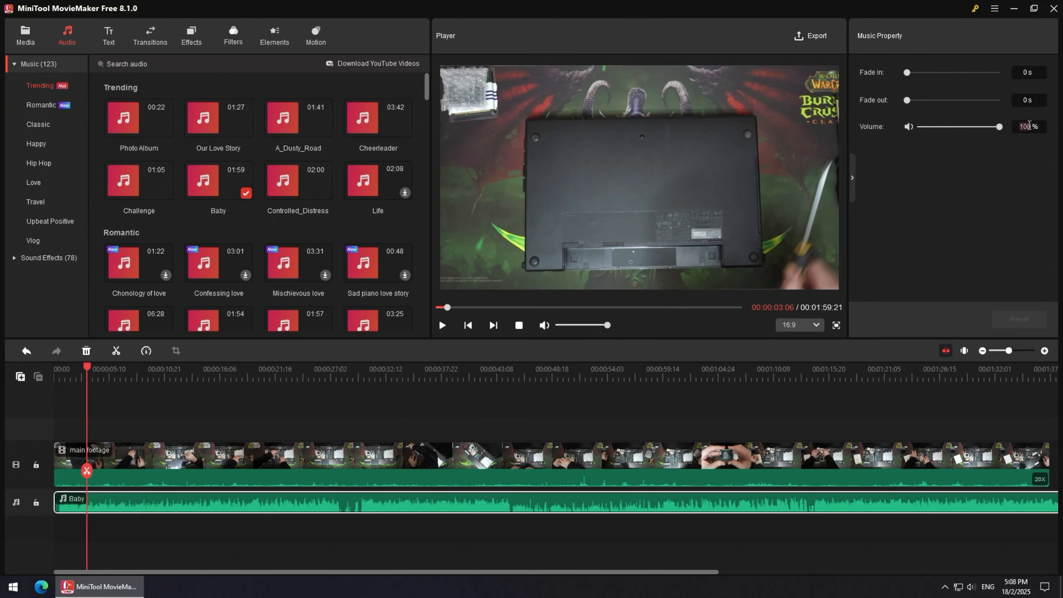
text(50)
key(Return)
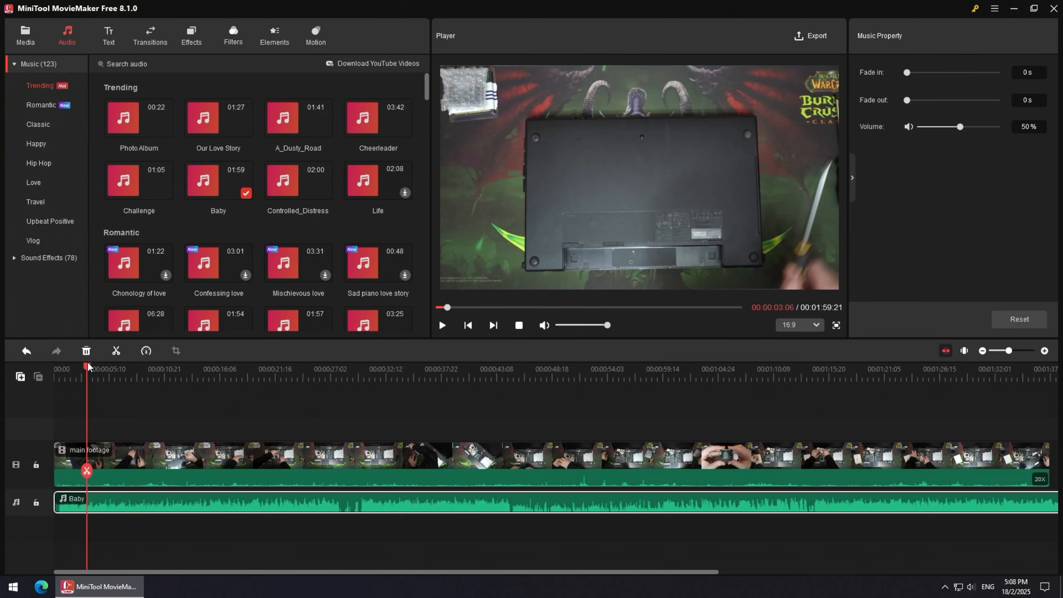
Split the Baby music track at the playhead near the start of the timeline.
drag(87, 367, 61, 373)
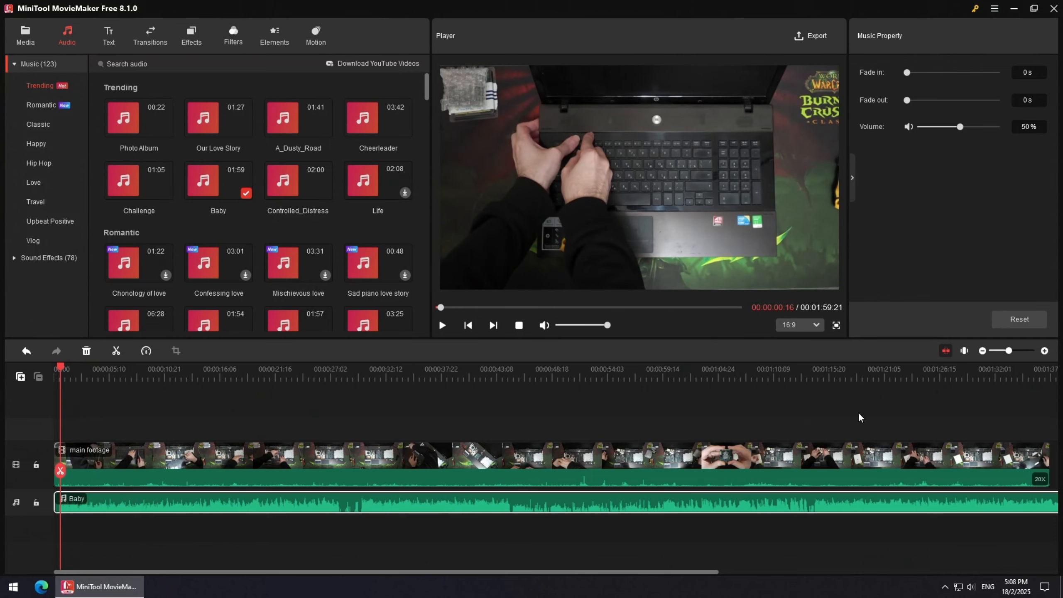
click(1045, 351)
click(1045, 351)
click(1045, 351)
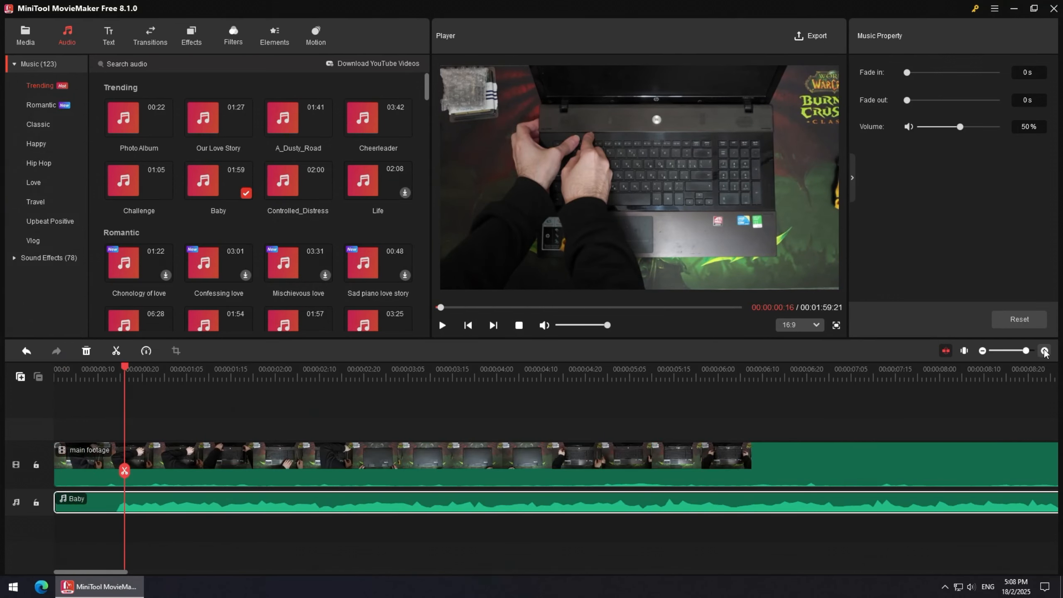
click(1045, 351)
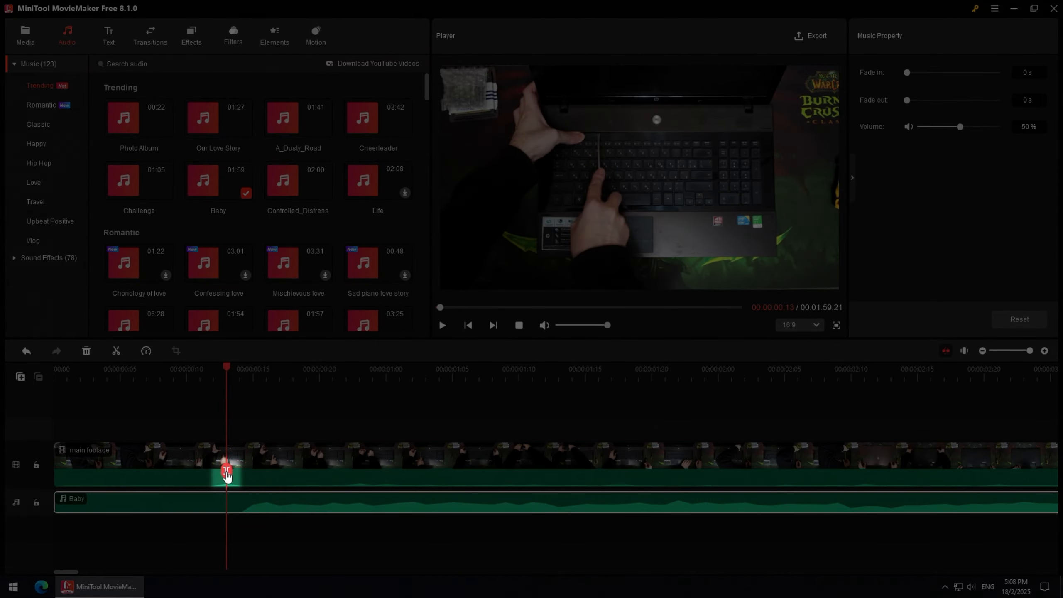
click(226, 472)
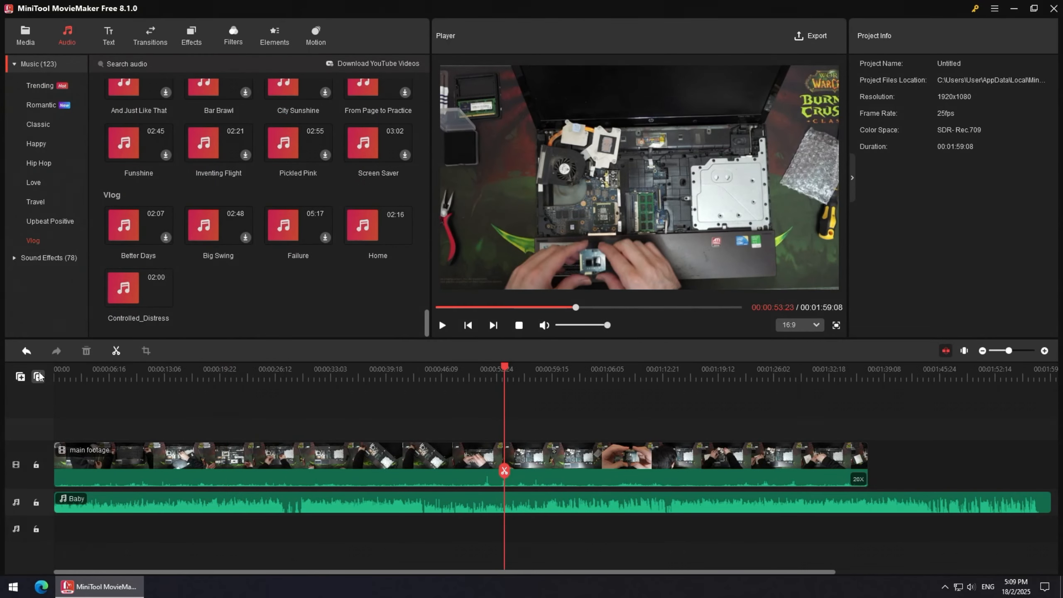
Delete the empty track from the timeline.
click(39, 376)
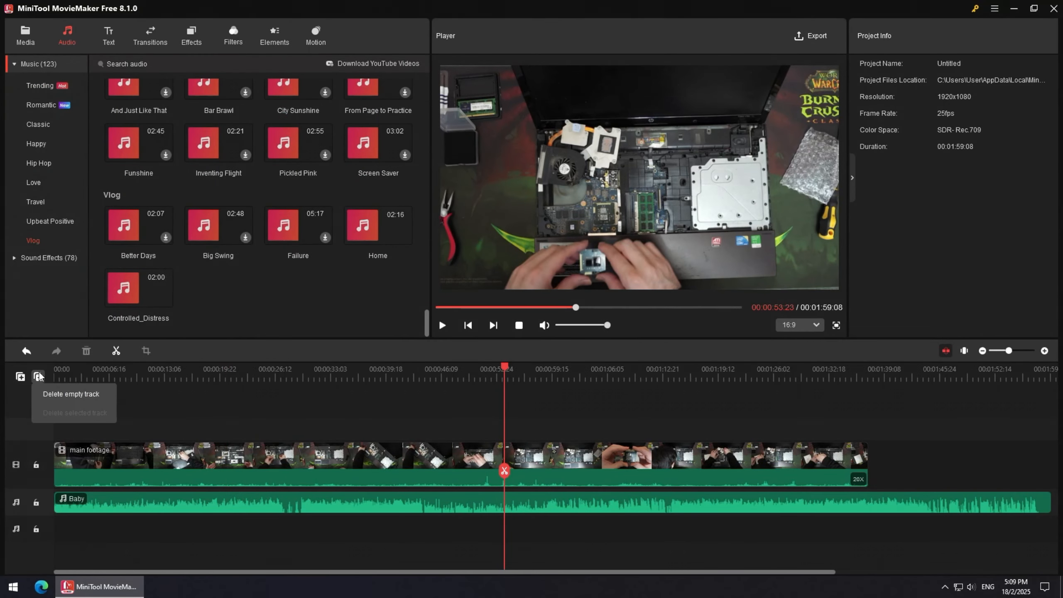
click(78, 397)
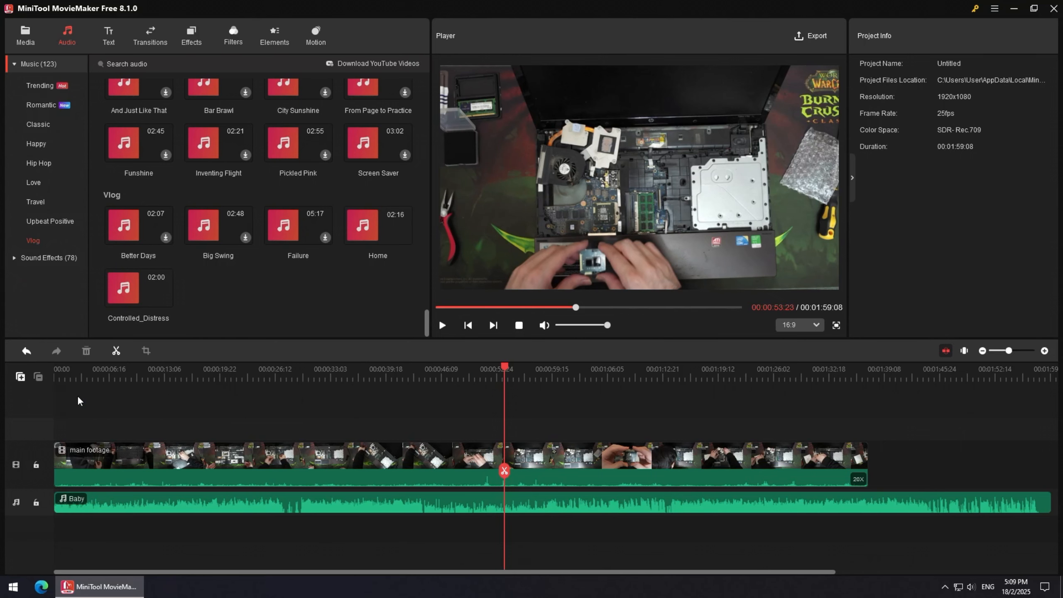
Add a new video track to the timeline.
click(20, 376)
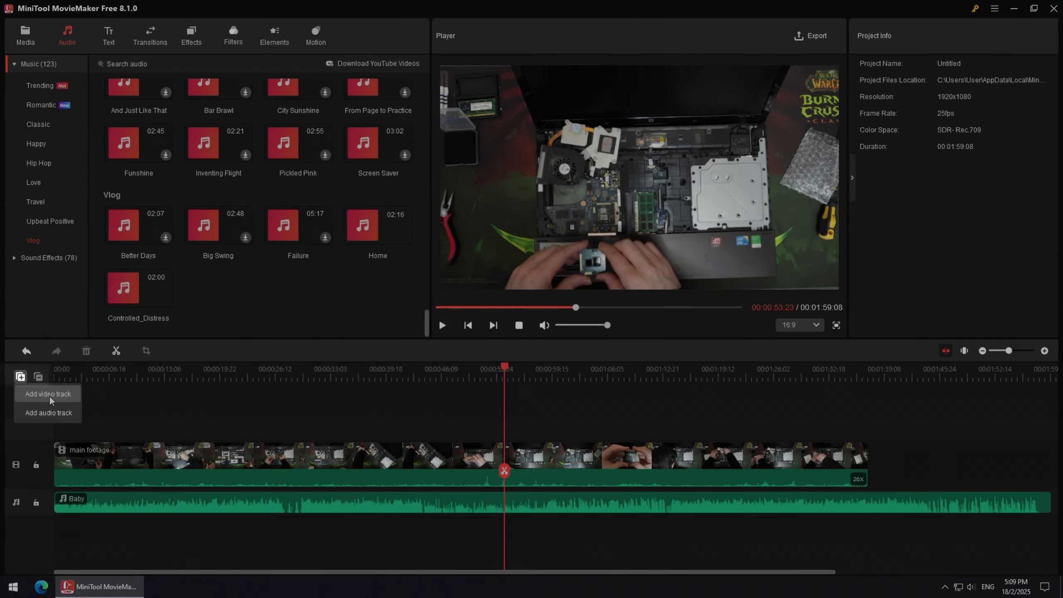
click(49, 396)
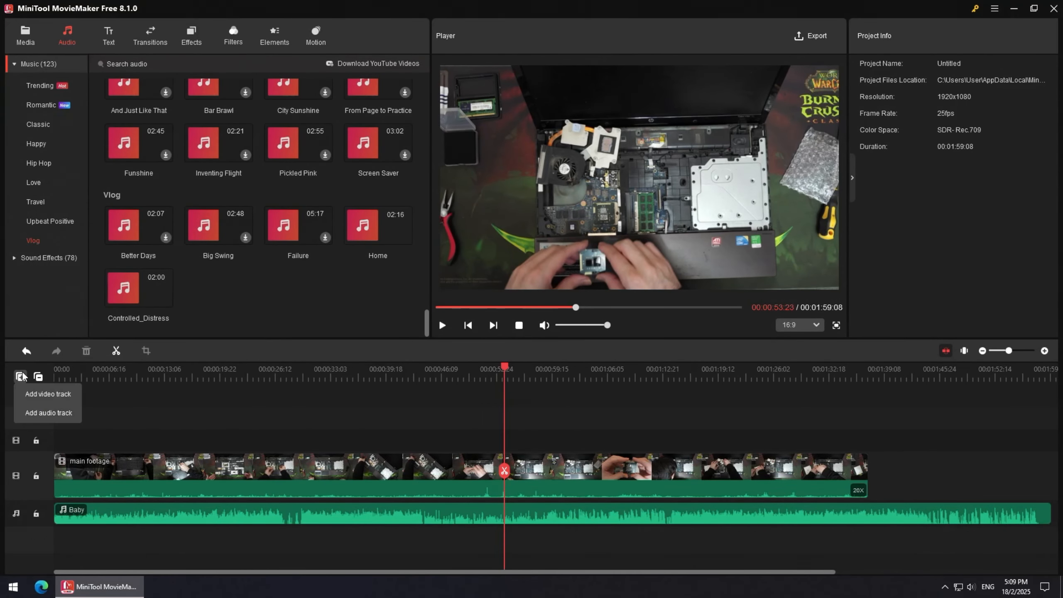
mouse_move(18, 378)
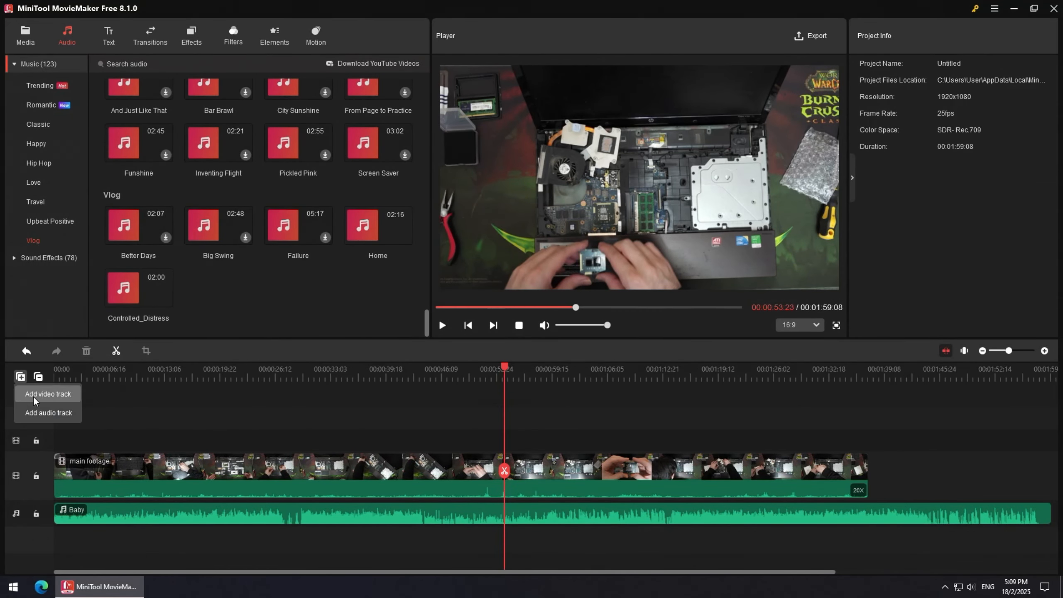
Add an audio track, then delete all empty tracks from the timeline.
click(39, 414)
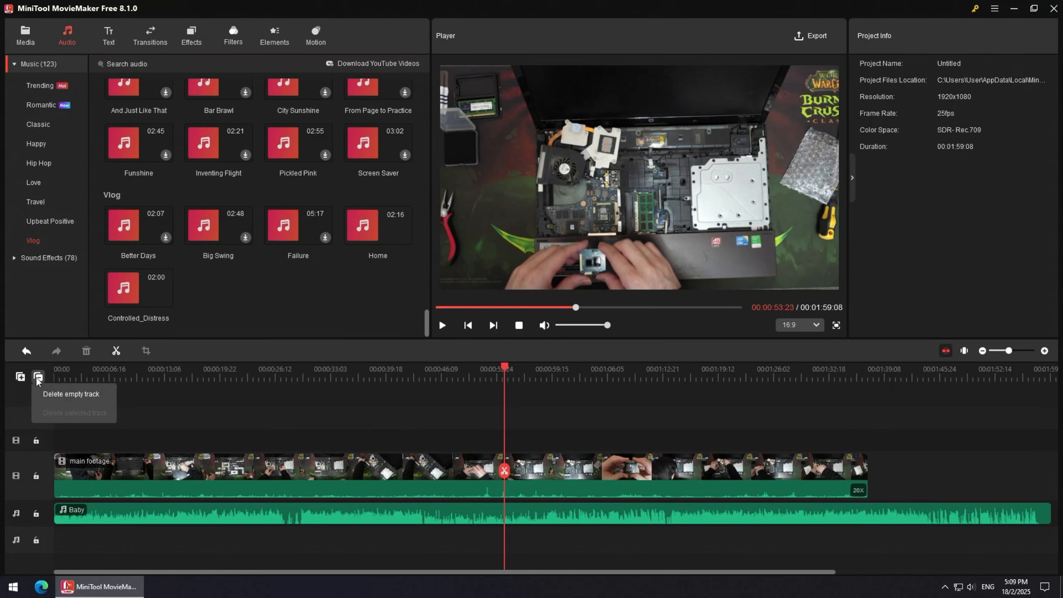
click(63, 395)
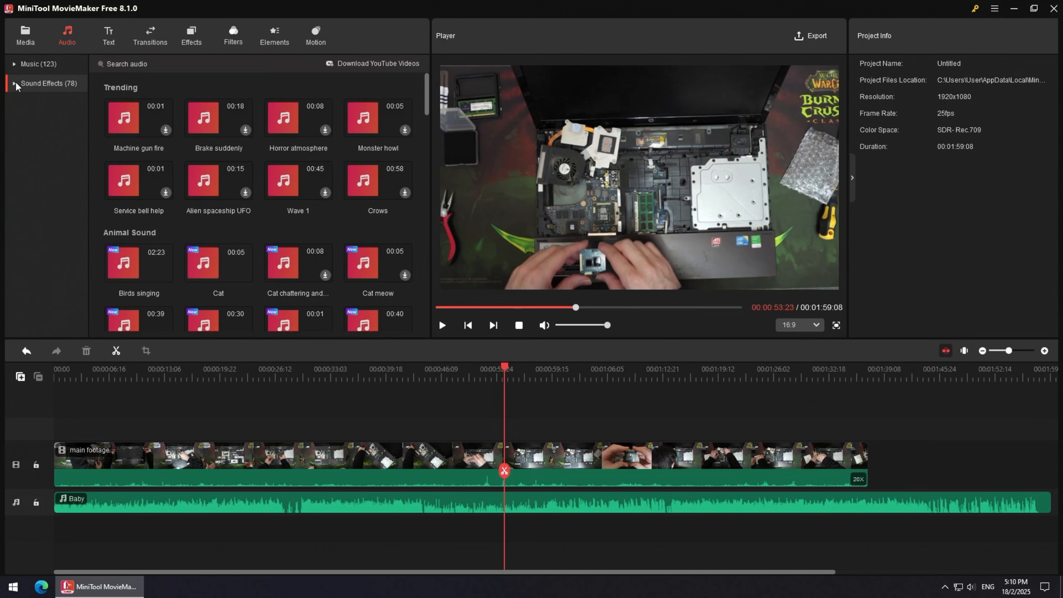
Place the Caption11 text template at the start of the timeline and change its text to Laptop Repair.
click(111, 35)
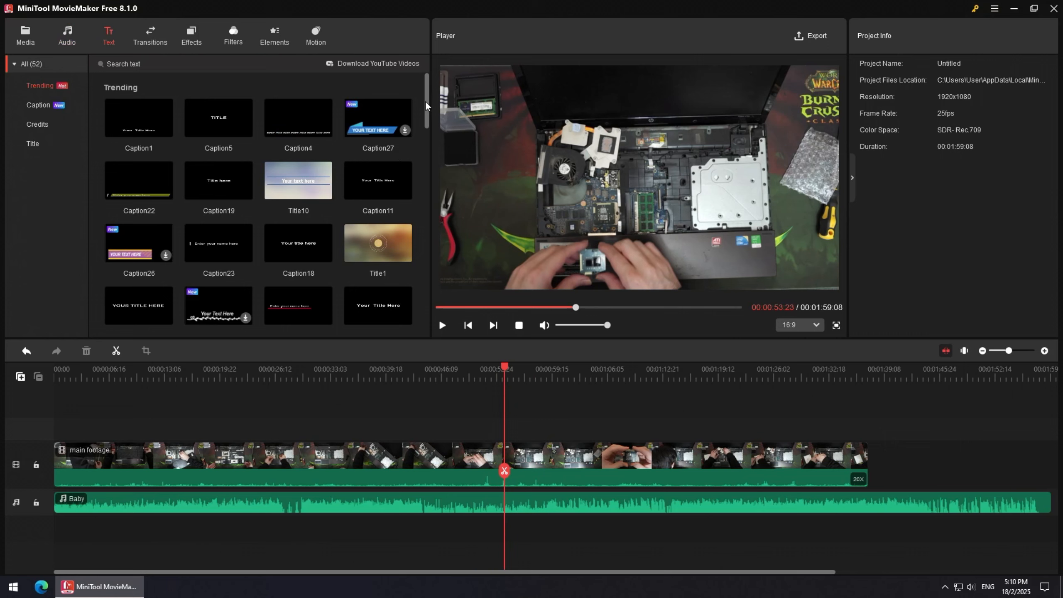
mouse_move(427, 105)
mouse_down()
mouse_move(424, 278)
mouse_move(423, 90)
mouse_up()
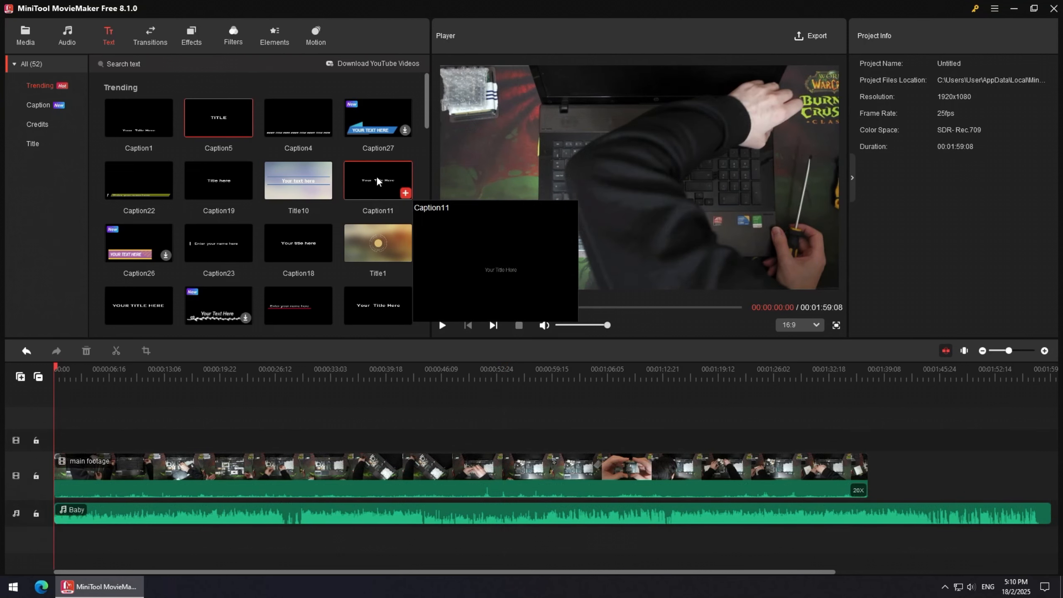
drag(376, 177, 55, 444)
triple_click(902, 101)
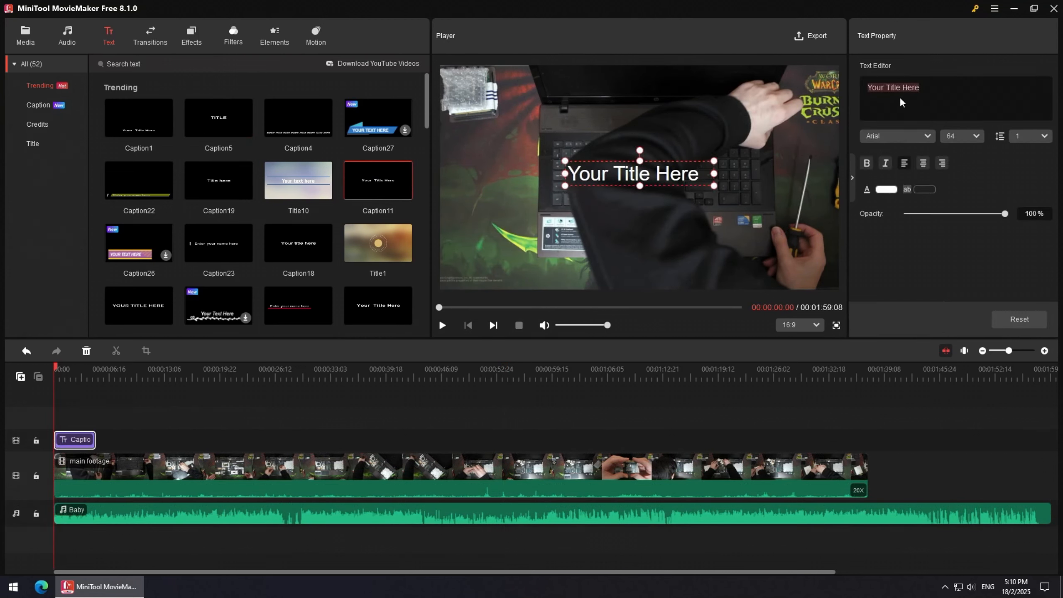
text(La)
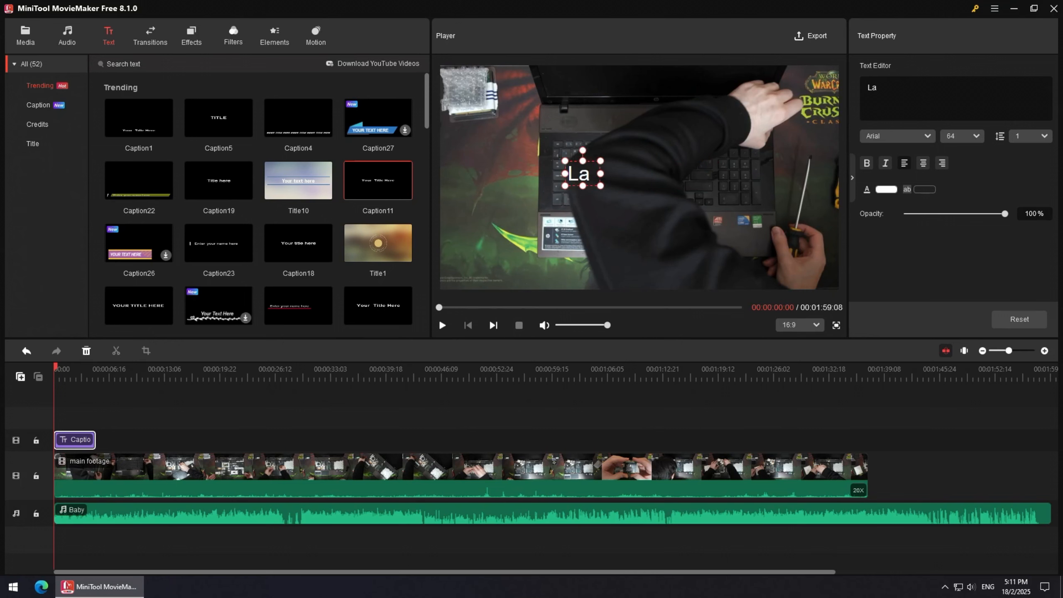
text(ptop Repa)
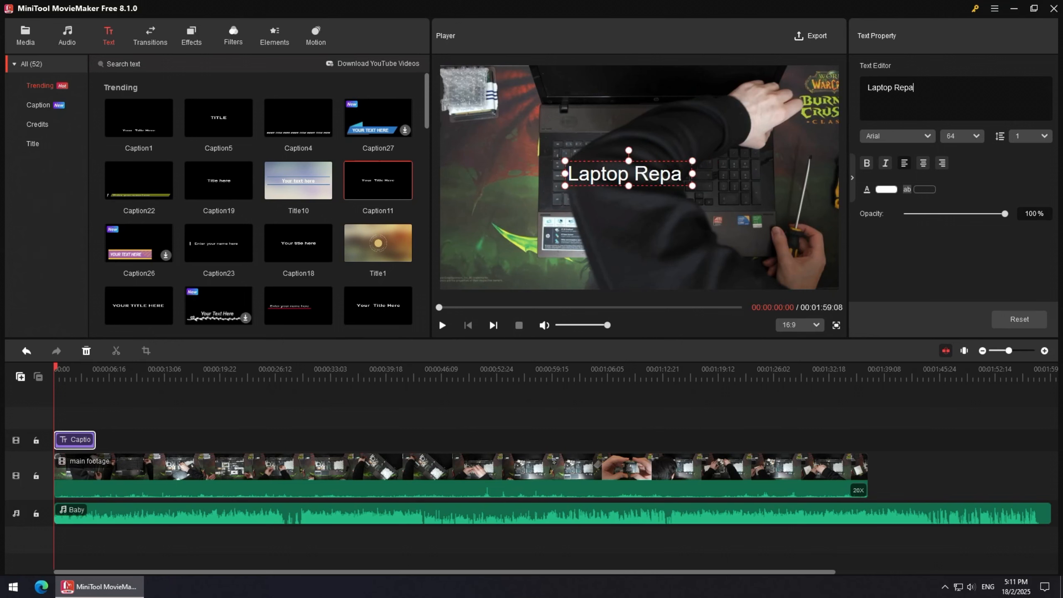
text(ir)
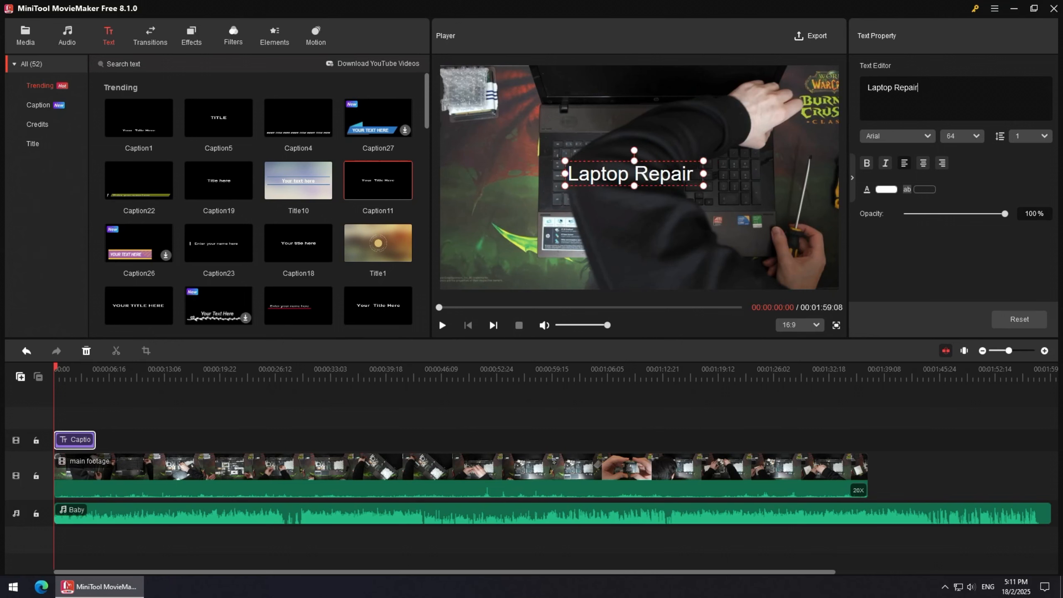
Set the caption's opacity to 70% and its font size to 72.
click(1026, 217)
text(70)
click(963, 136)
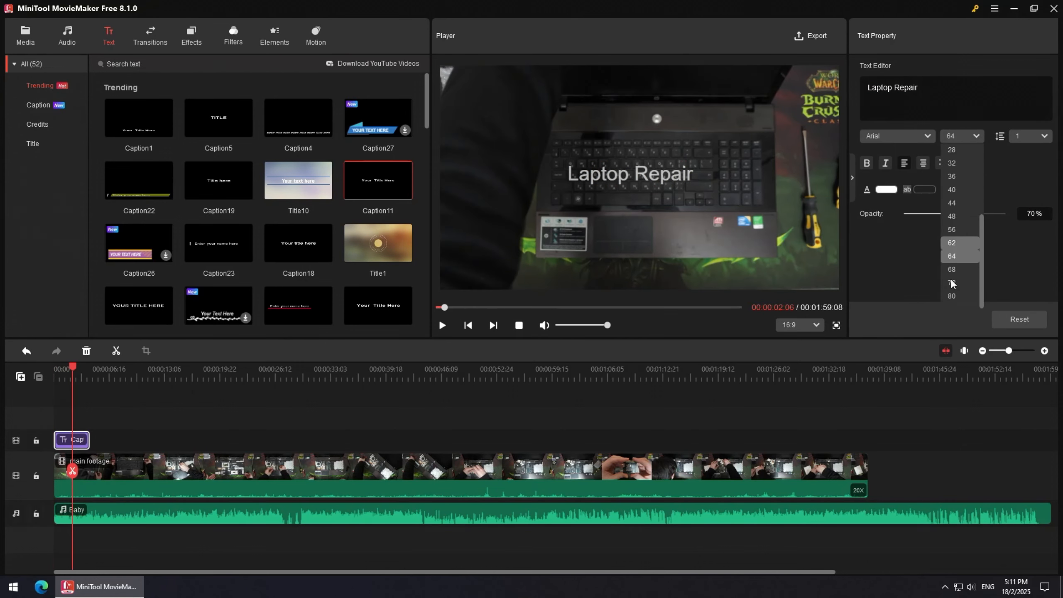
click(958, 287)
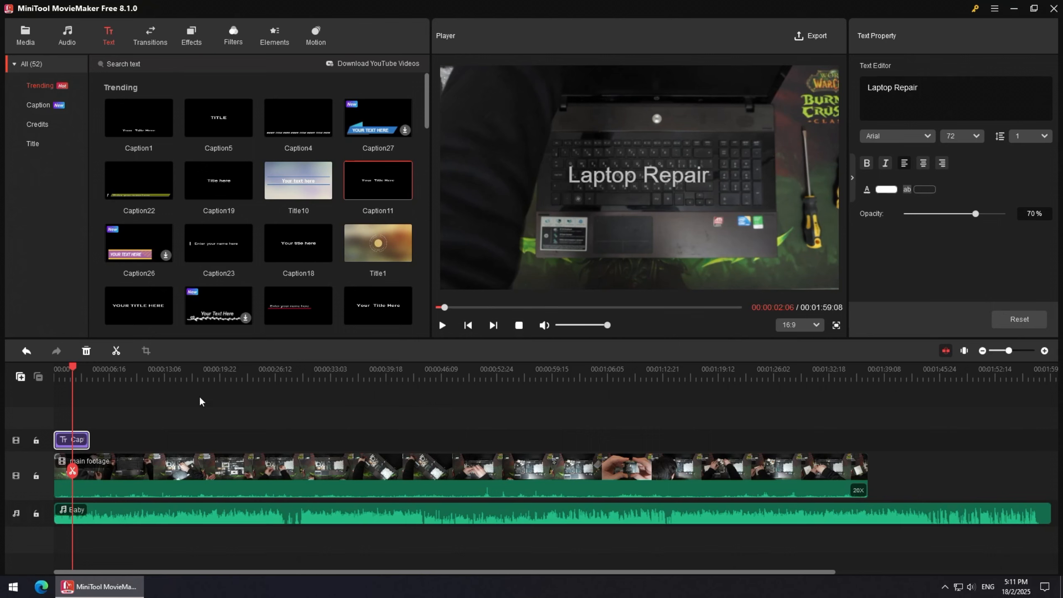
Add the Title3 title template to the end of the timeline and move the playhead onto it.
drag(427, 113, 439, 277)
scroll(404, 259, down, 2)
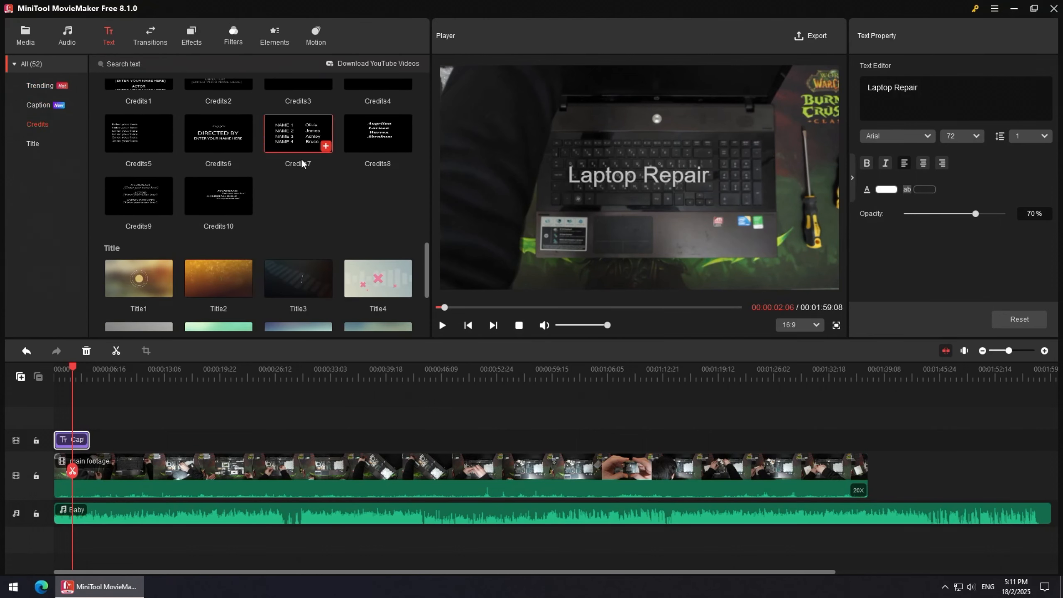
mouse_move(291, 280)
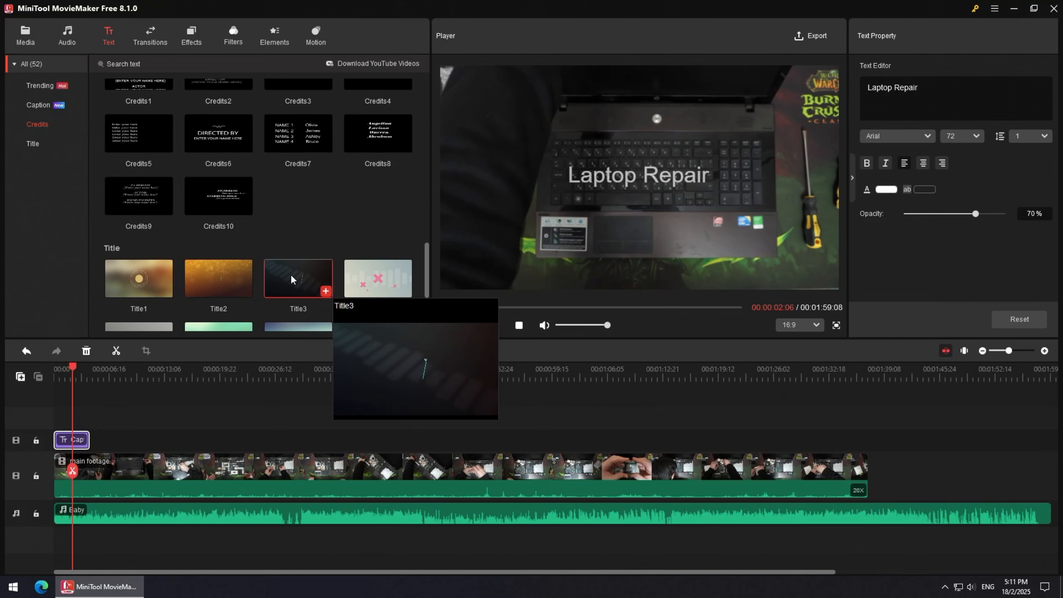
click(325, 292)
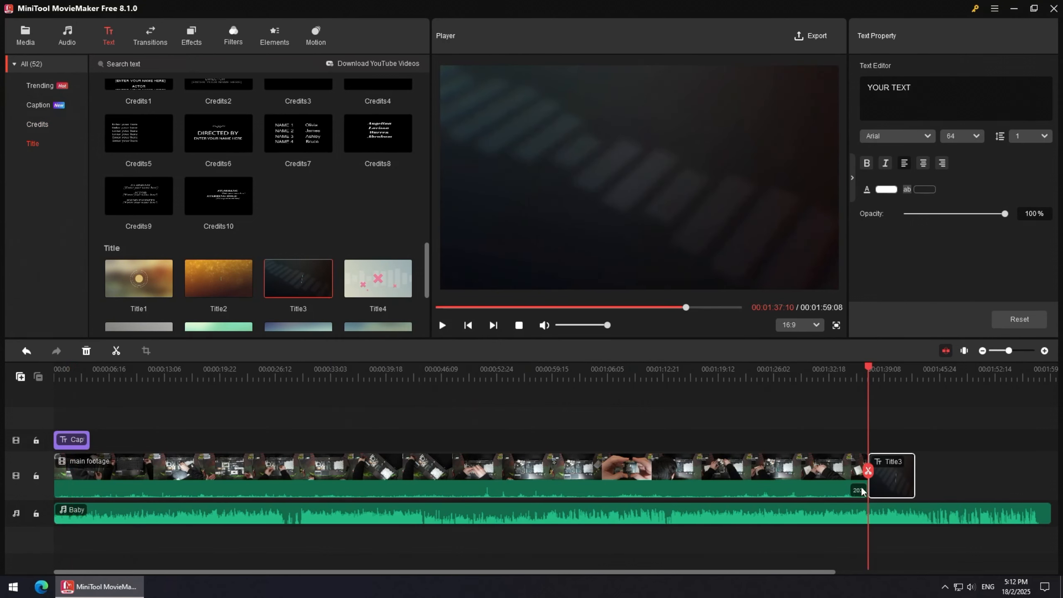
drag(868, 370, 893, 370)
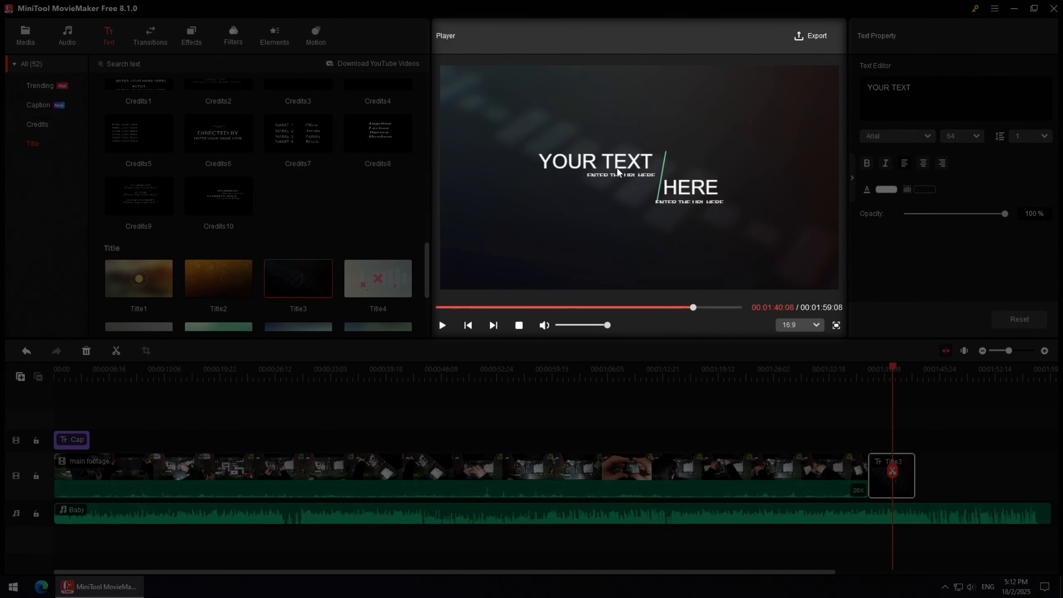
Replace the title's main text with Thanks For Watching.
click(618, 166)
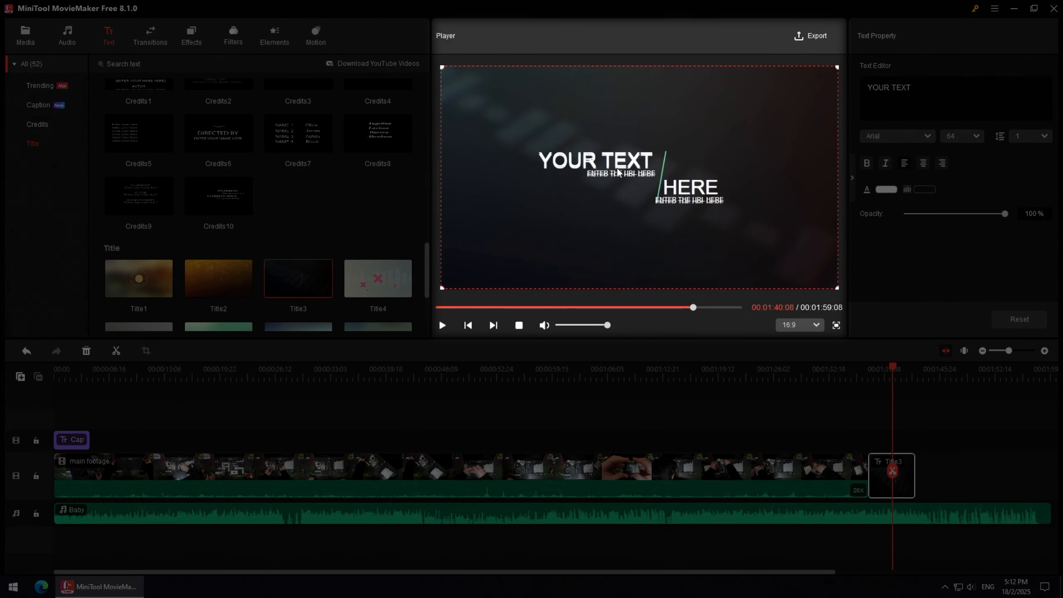
click(907, 97)
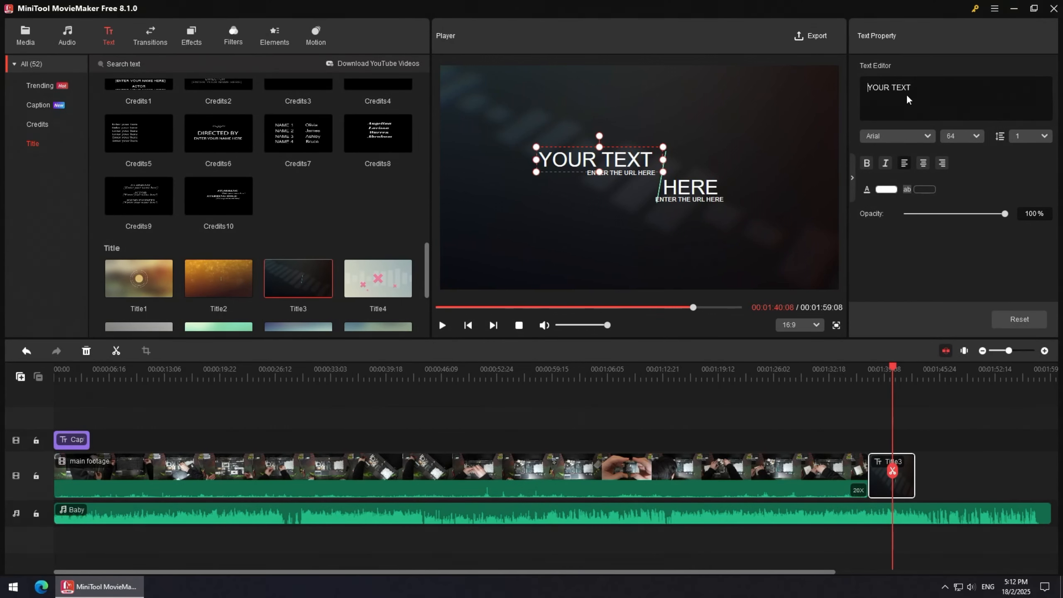
key(ctrl+a)
text(Thanks)
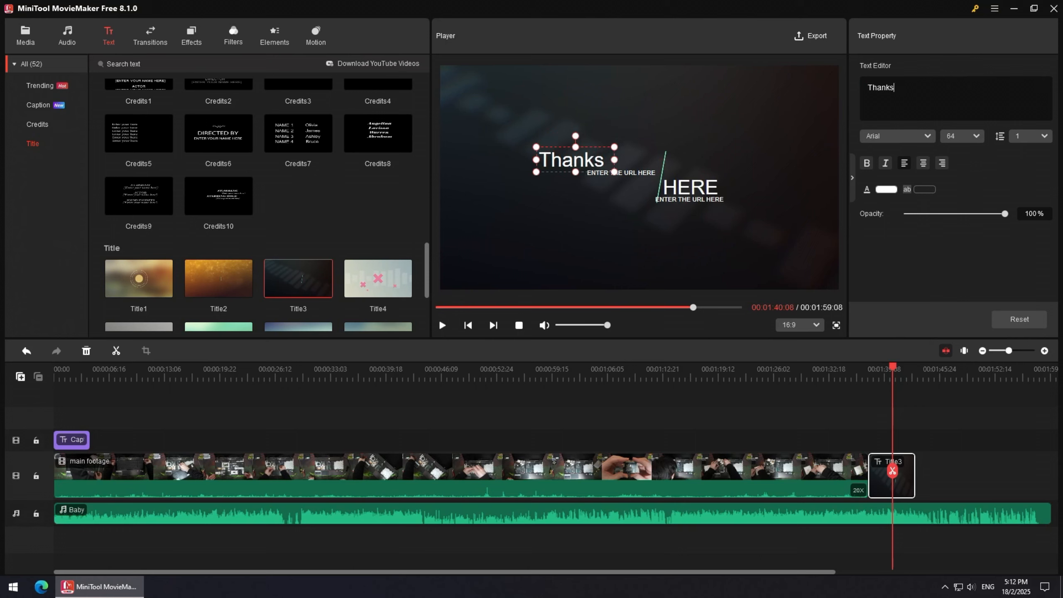
text( For Watc)
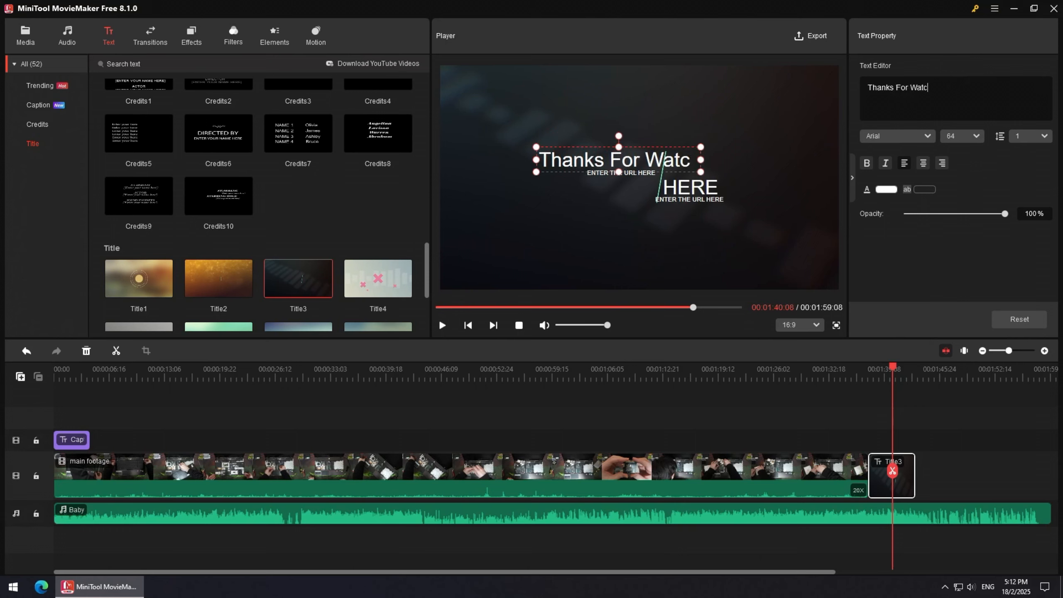
text(hing)
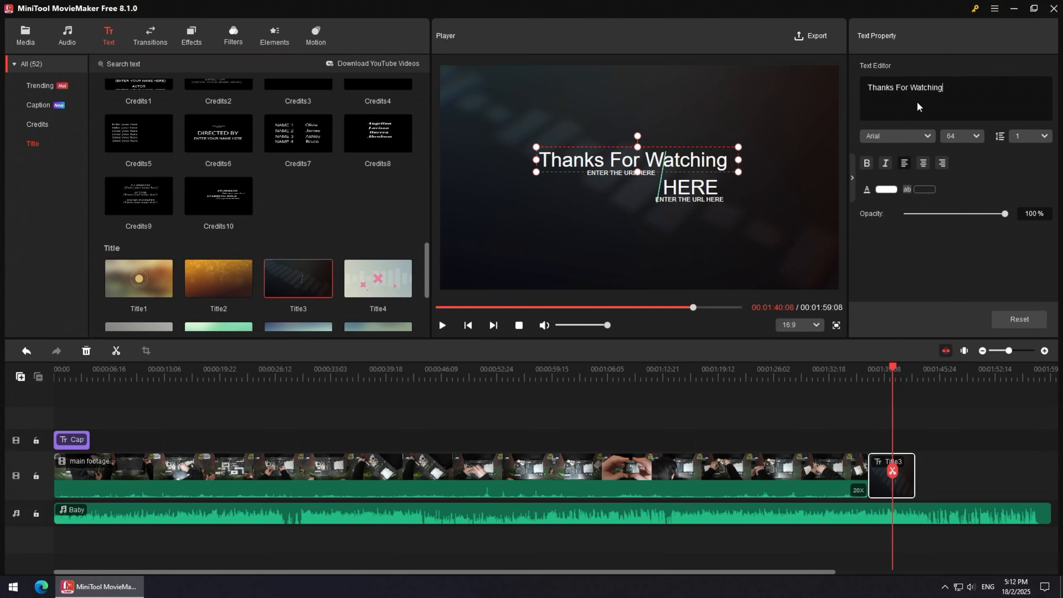
Replace the title's small subtitle line with the YouTube channel URL.
click(632, 173)
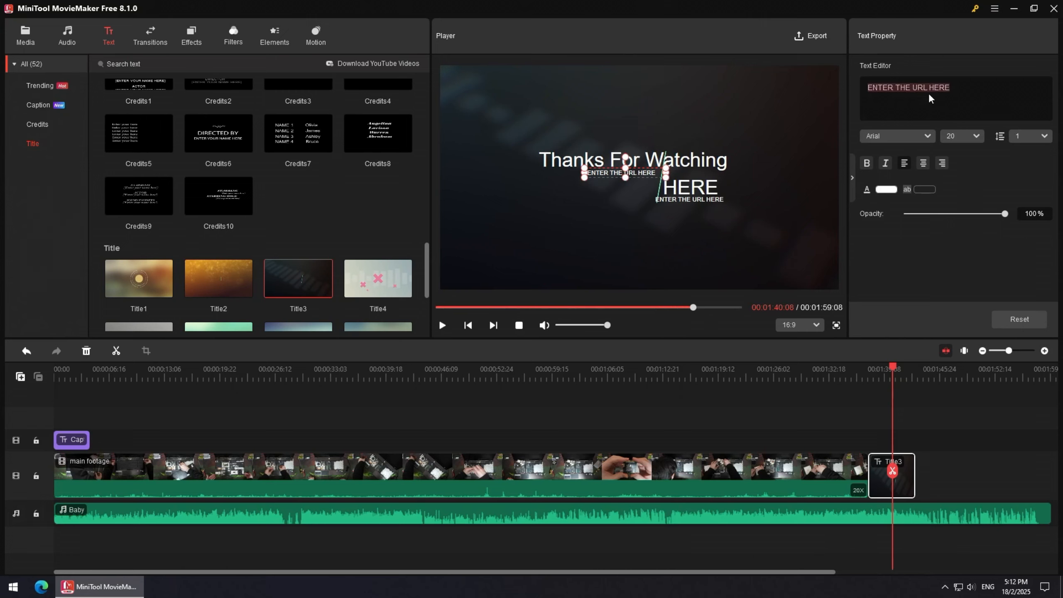
text(Yo)
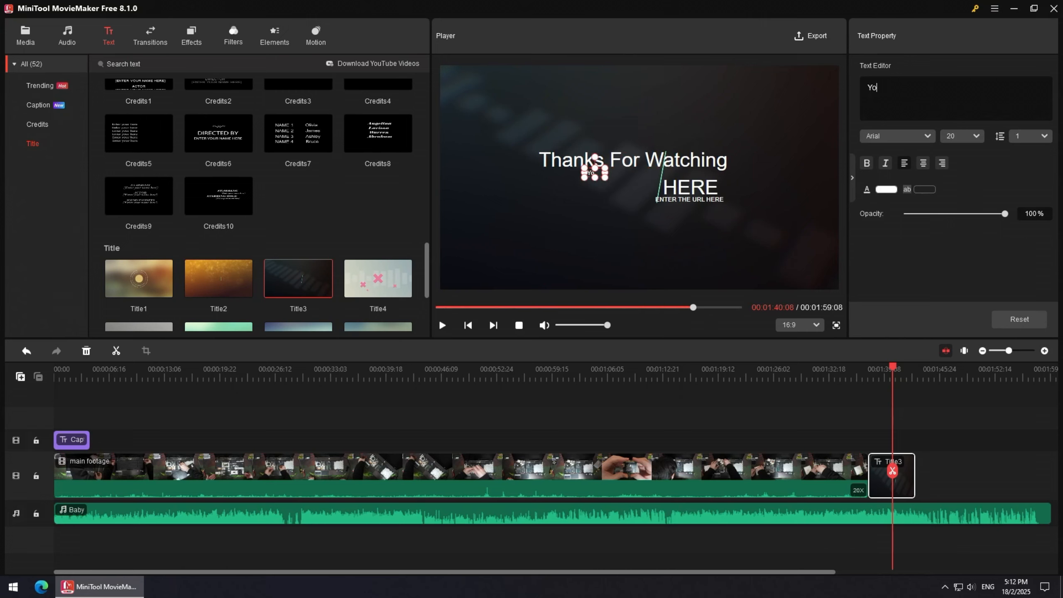
text(utube.com/@Mike21Daisu)
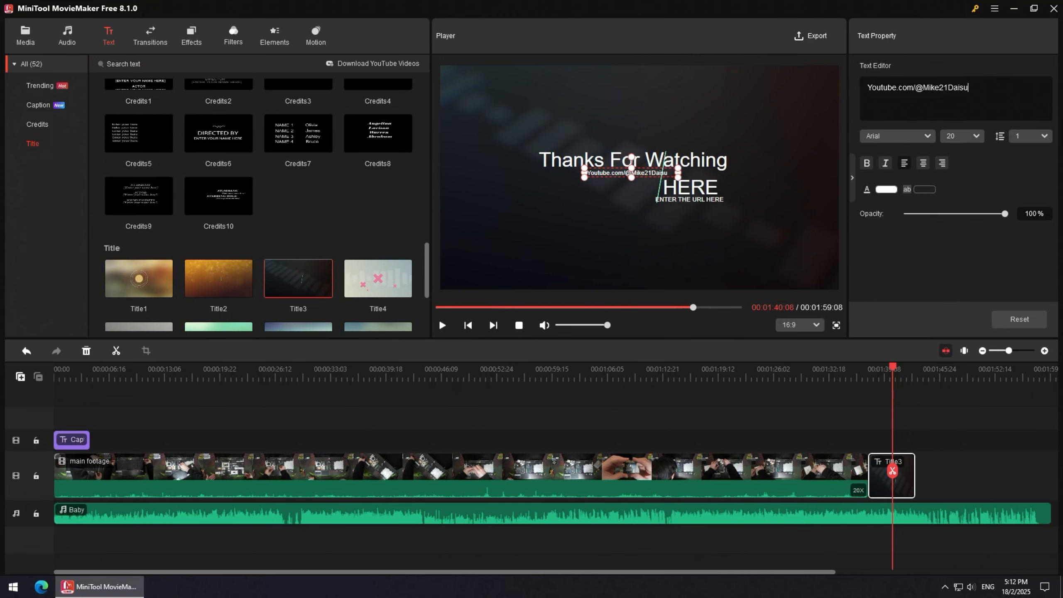
Set the Thanks For Watching text's font size to 56 and reposition it beside the subtitle line.
drag(638, 160, 554, 159)
click(962, 136)
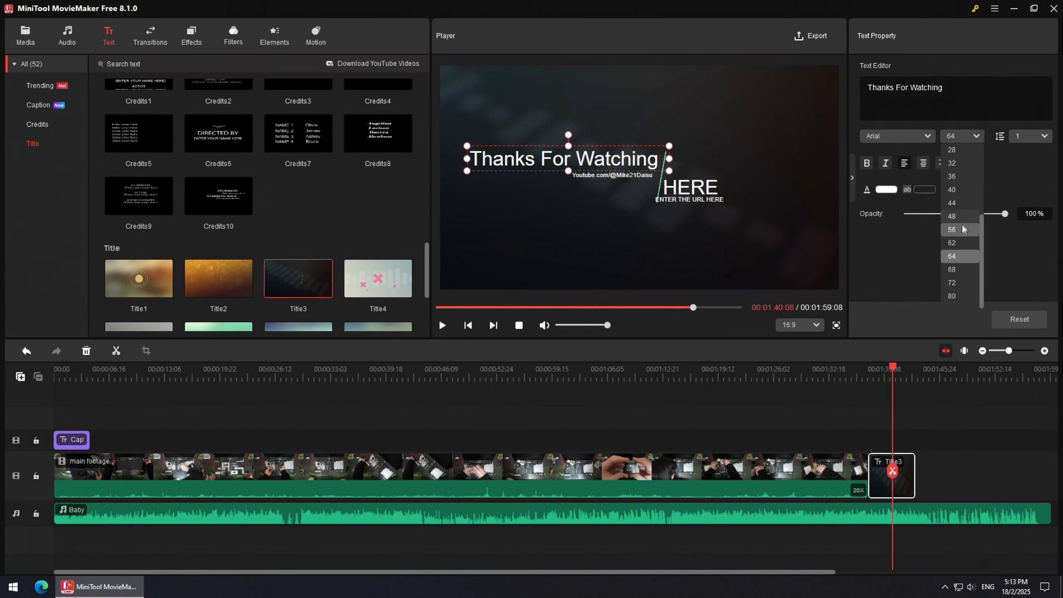
click(961, 230)
click(963, 136)
click(961, 230)
drag(510, 153, 555, 159)
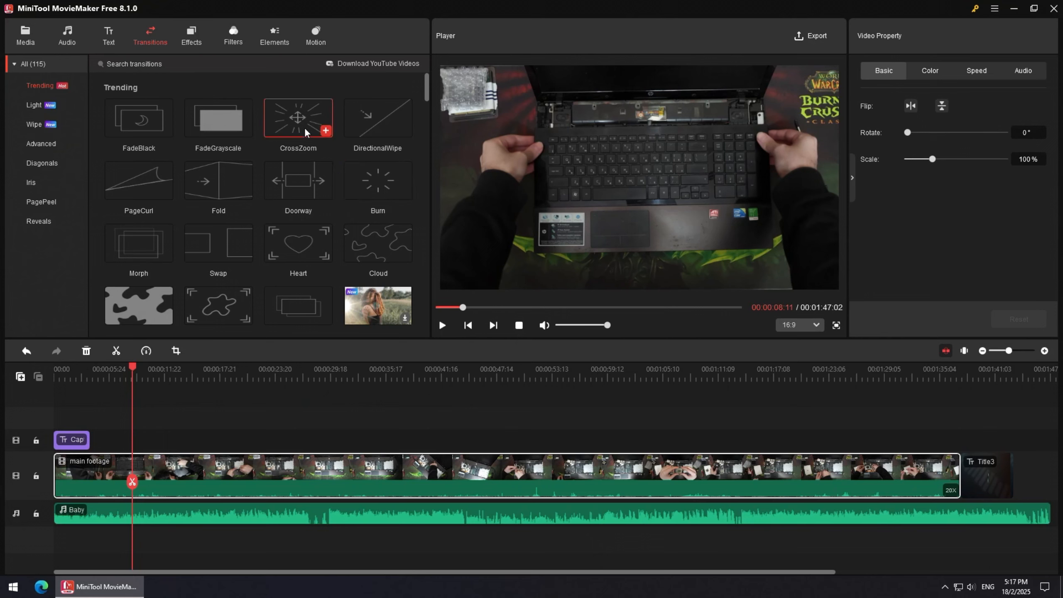
Browse the transition categories, including Reveals and PagePeel.
mouse_move(304, 121)
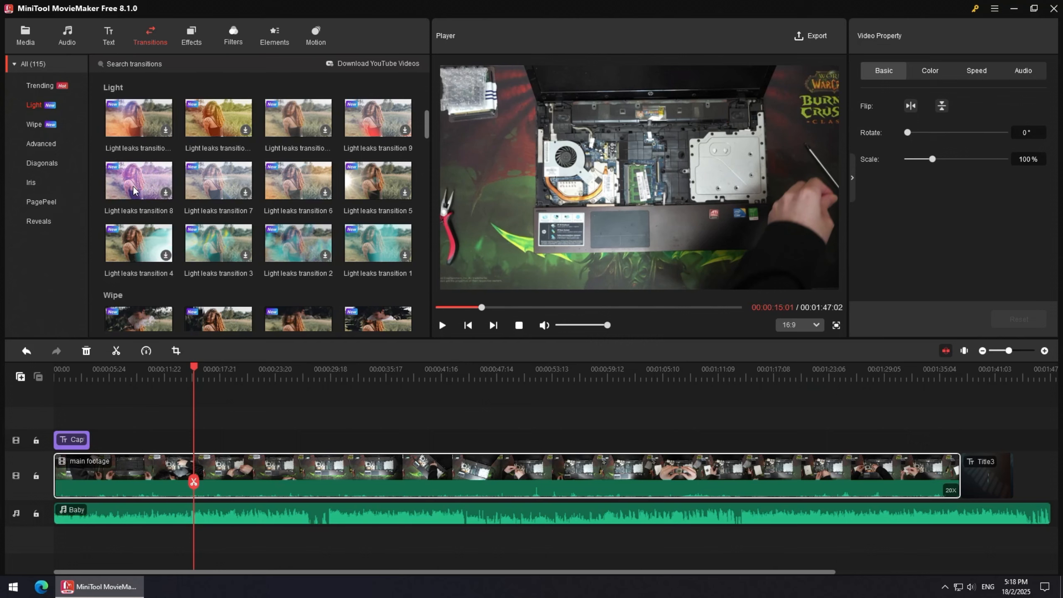
click(41, 219)
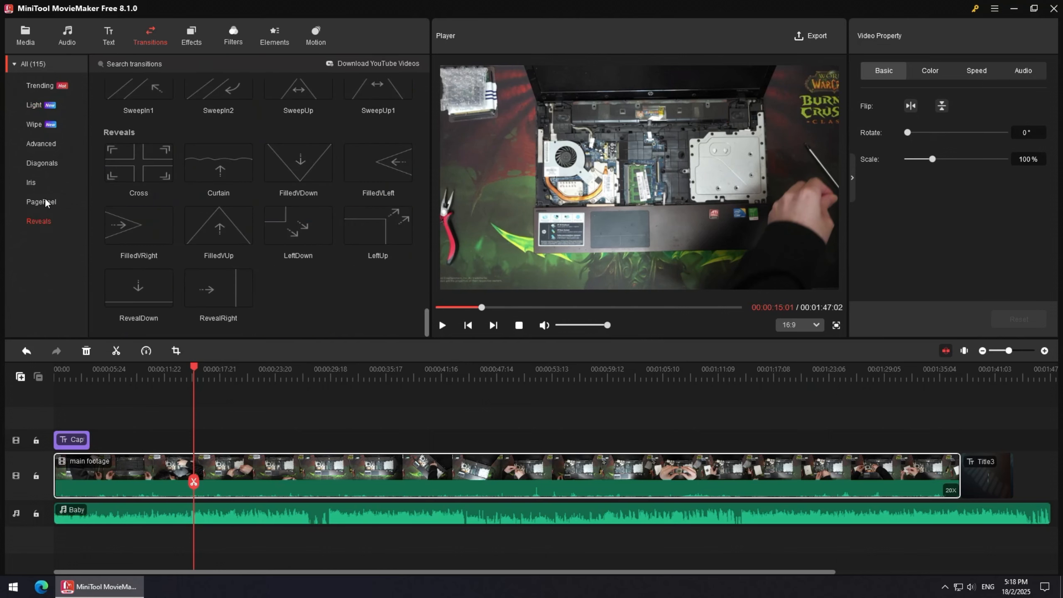
click(46, 200)
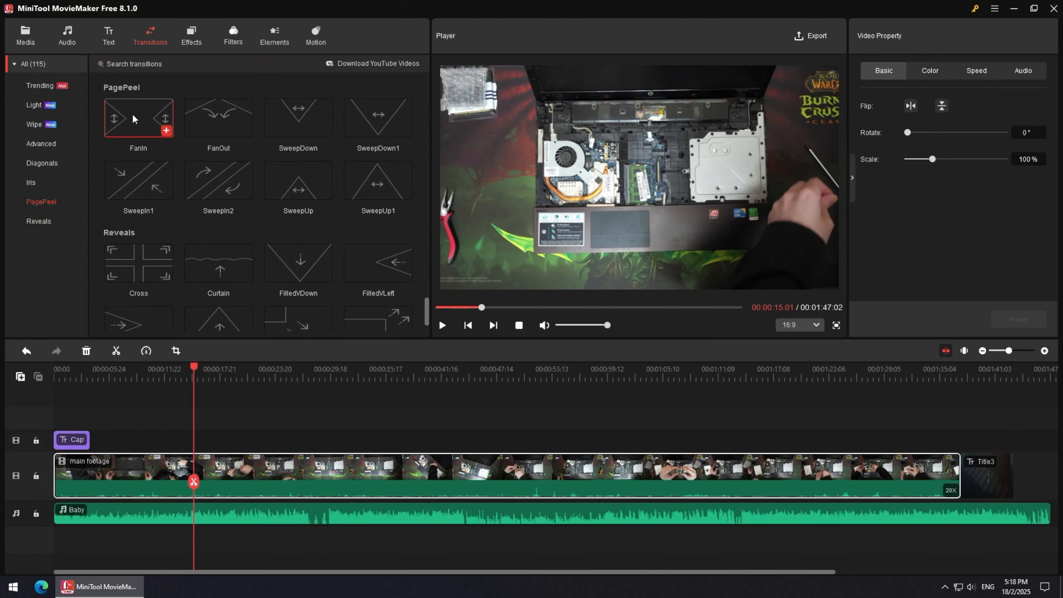
mouse_move(132, 113)
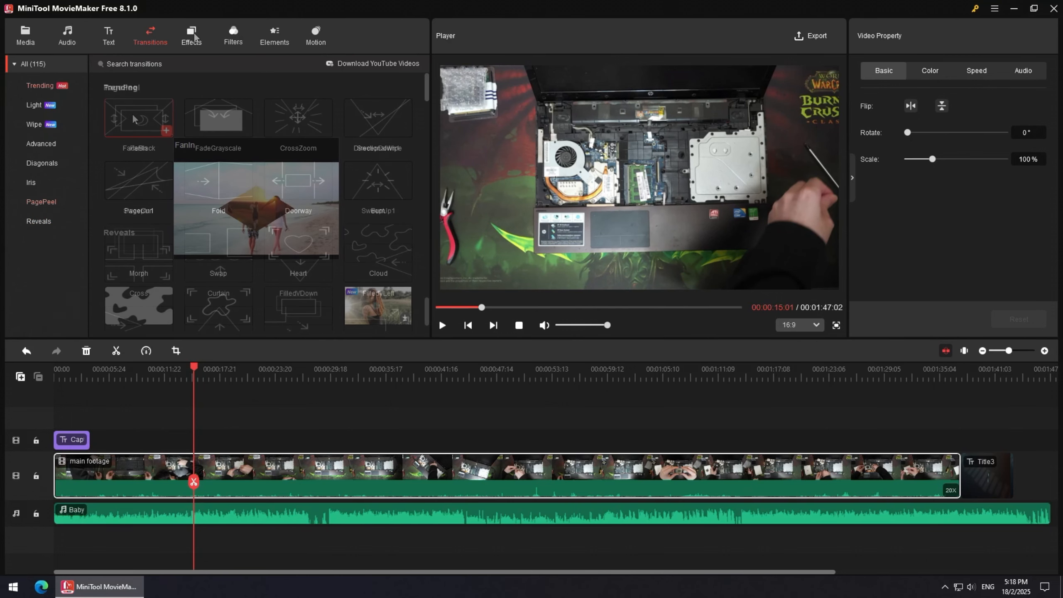
Add the Comic speedlines 2 effect at the playhead and play the preview.
click(194, 34)
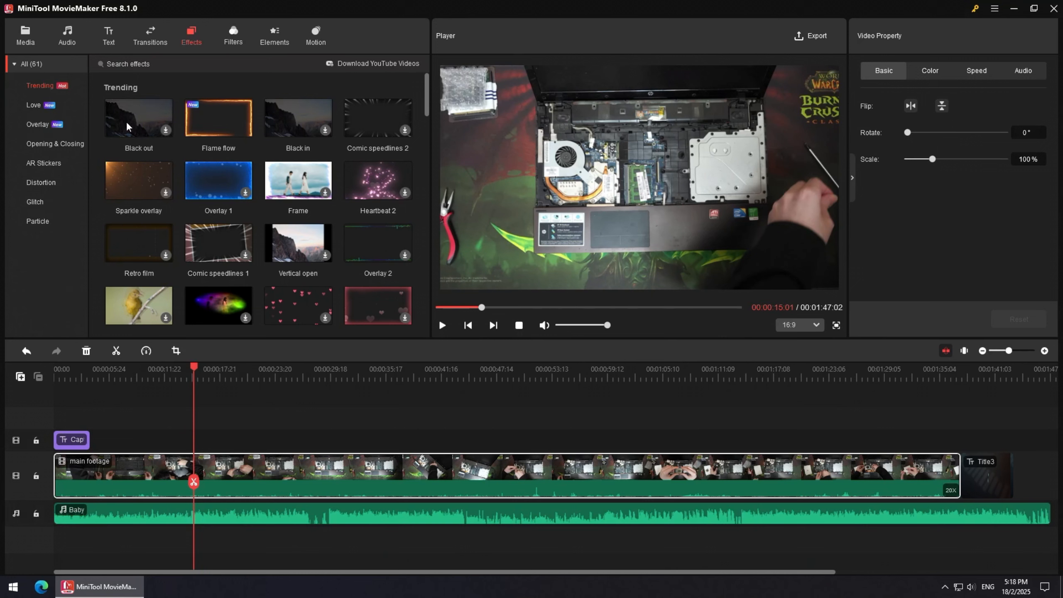
mouse_move(224, 128)
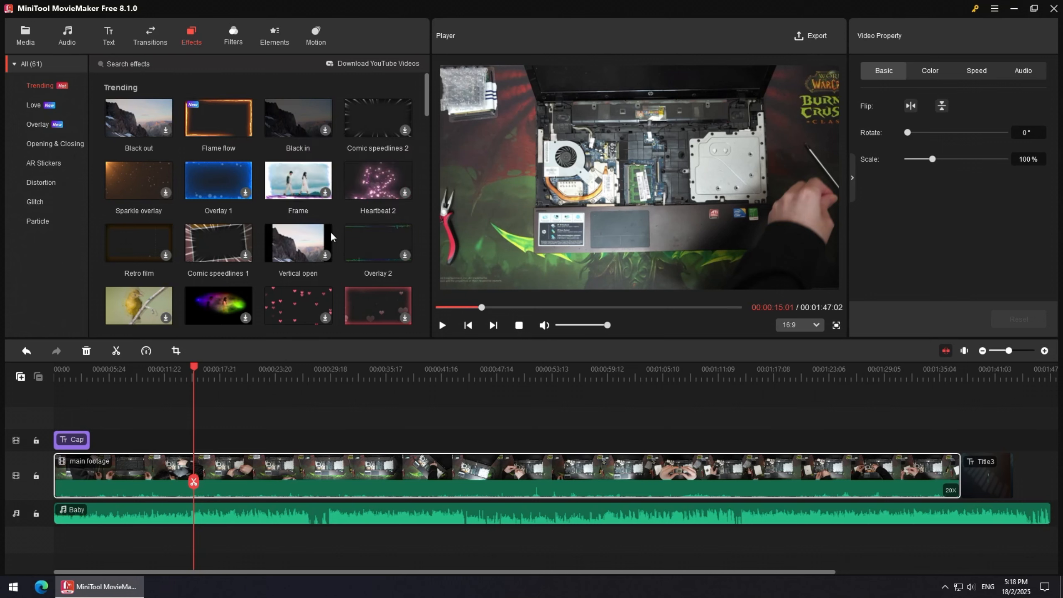
click(404, 132)
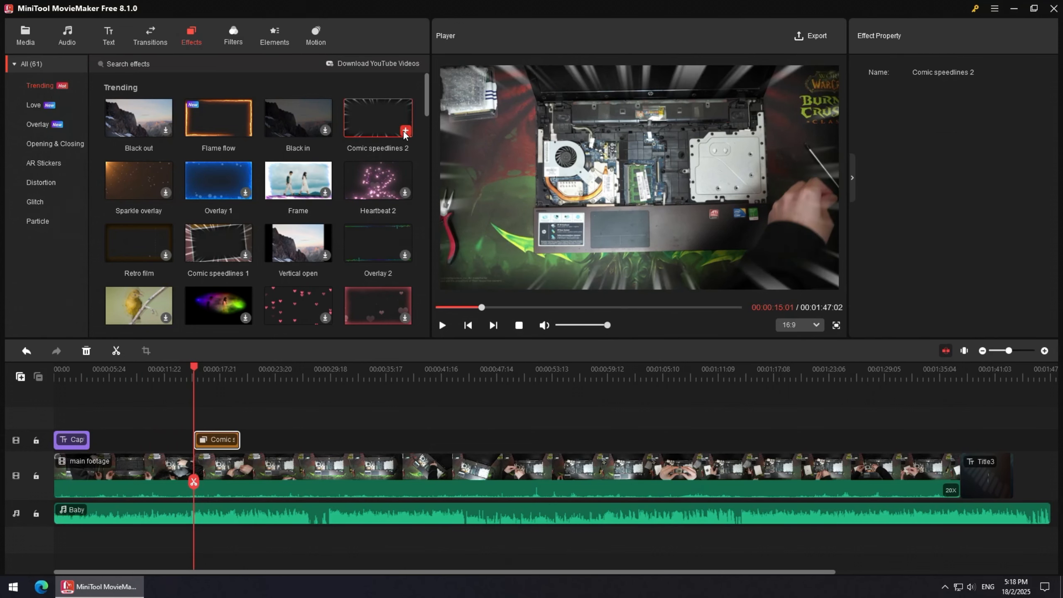
click(442, 326)
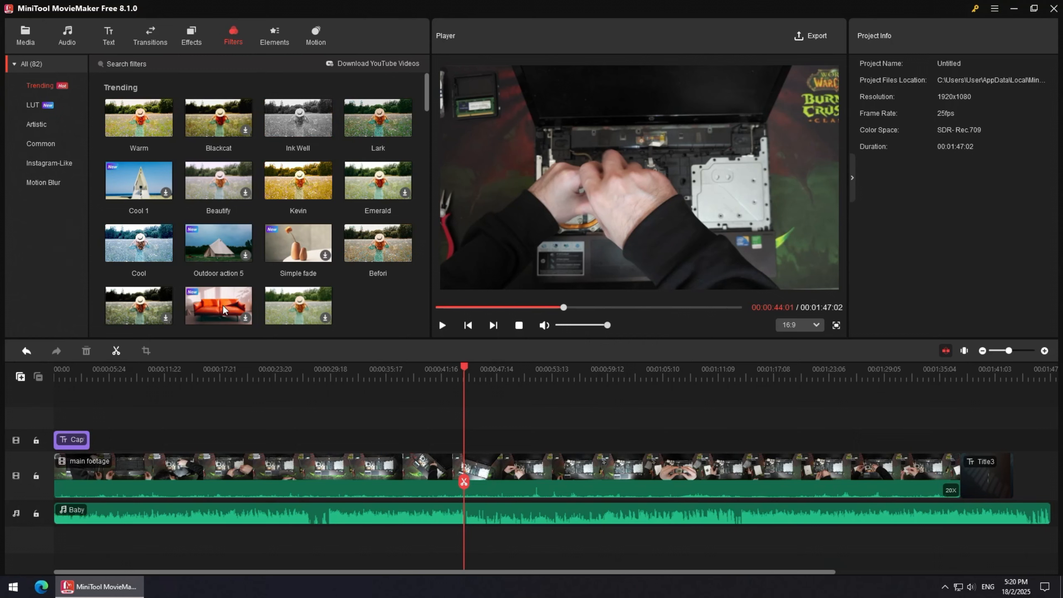
Apply the Indoor action 1 filter at the playhead.
scroll(224, 306, down, 1)
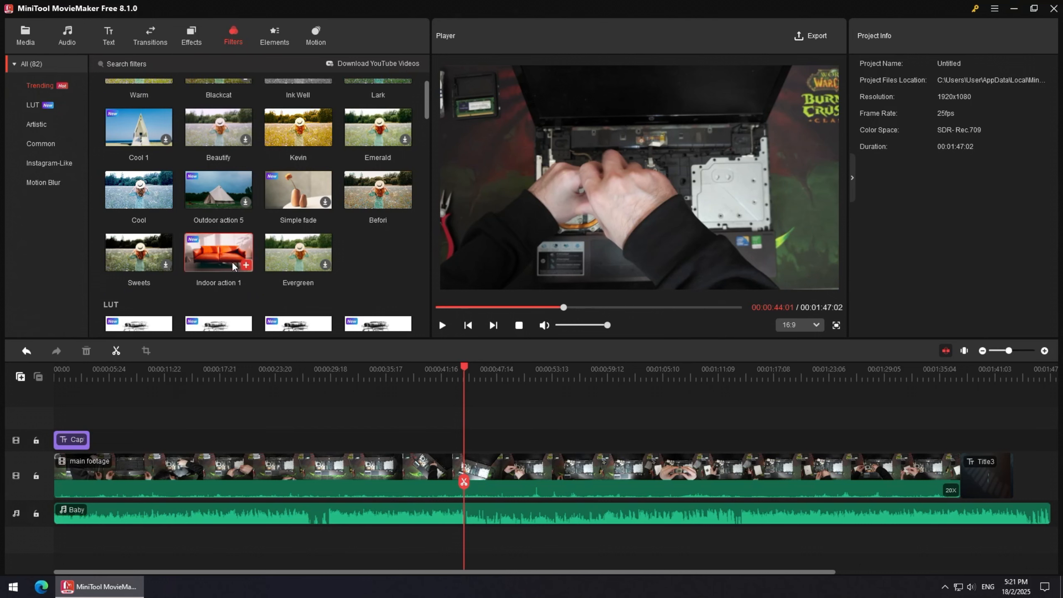
mouse_move(225, 260)
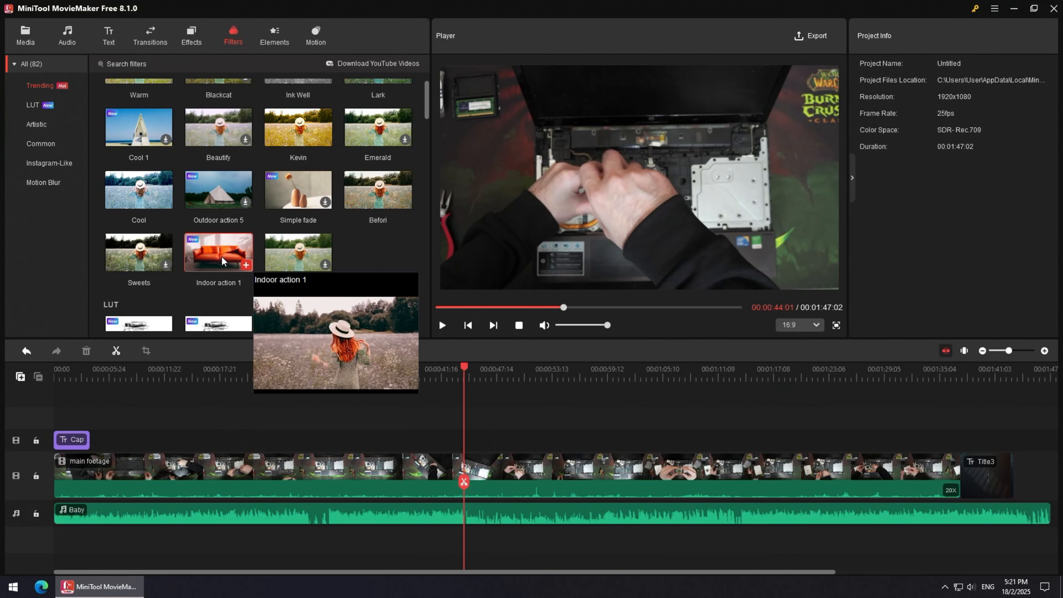
click(244, 264)
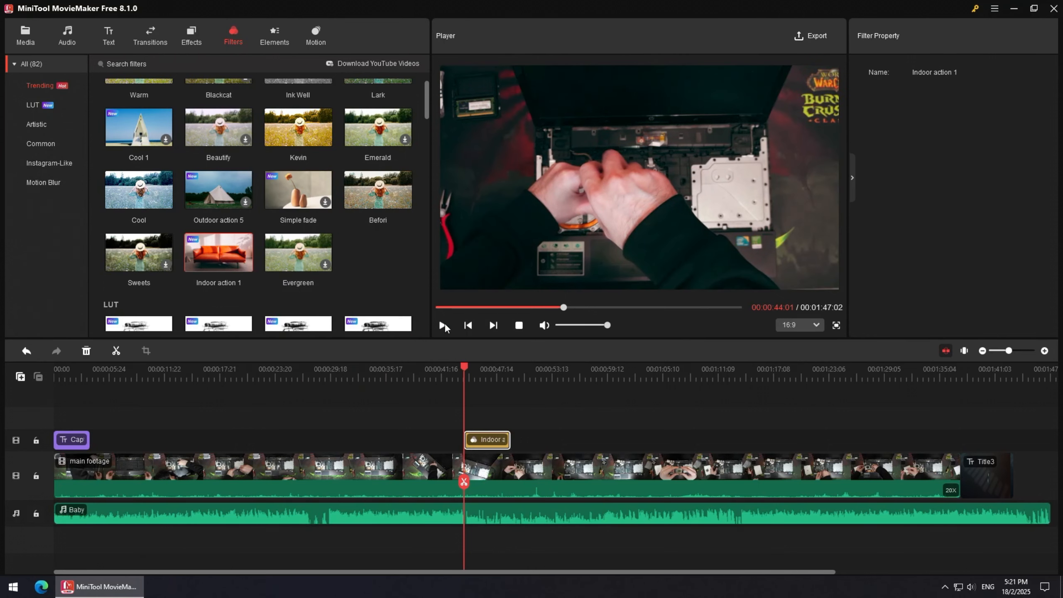
Preview the filtered footage, then delete the Indoor action 1 filter clip from the timeline.
click(443, 326)
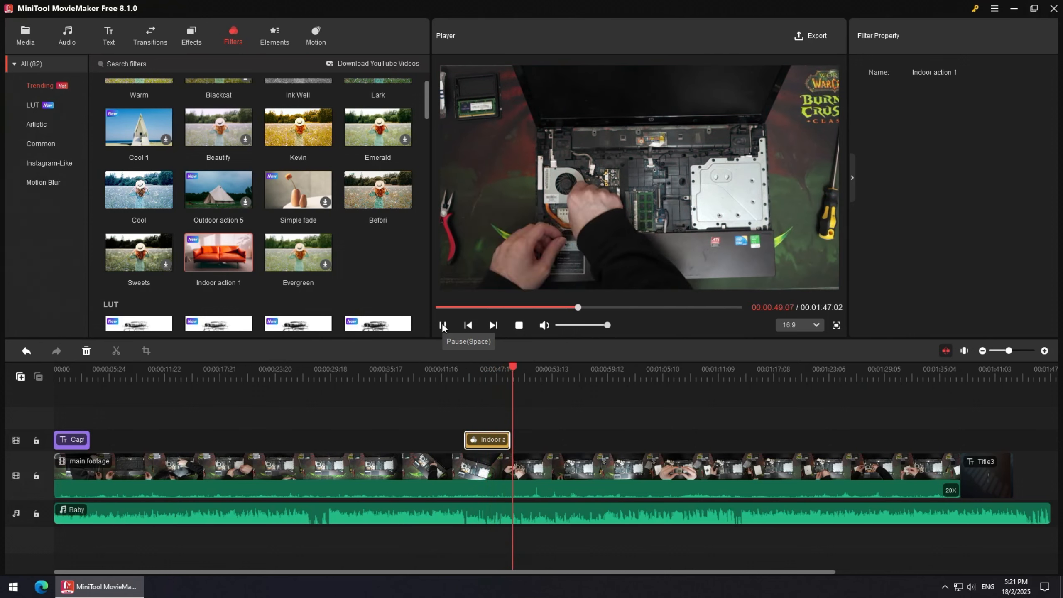
click(443, 325)
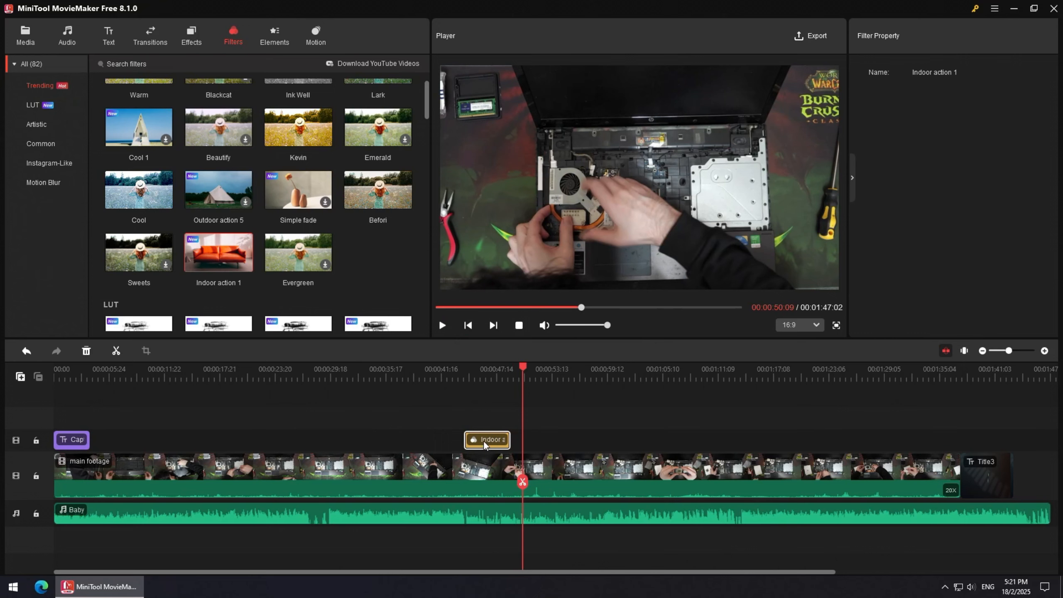
key(Delete)
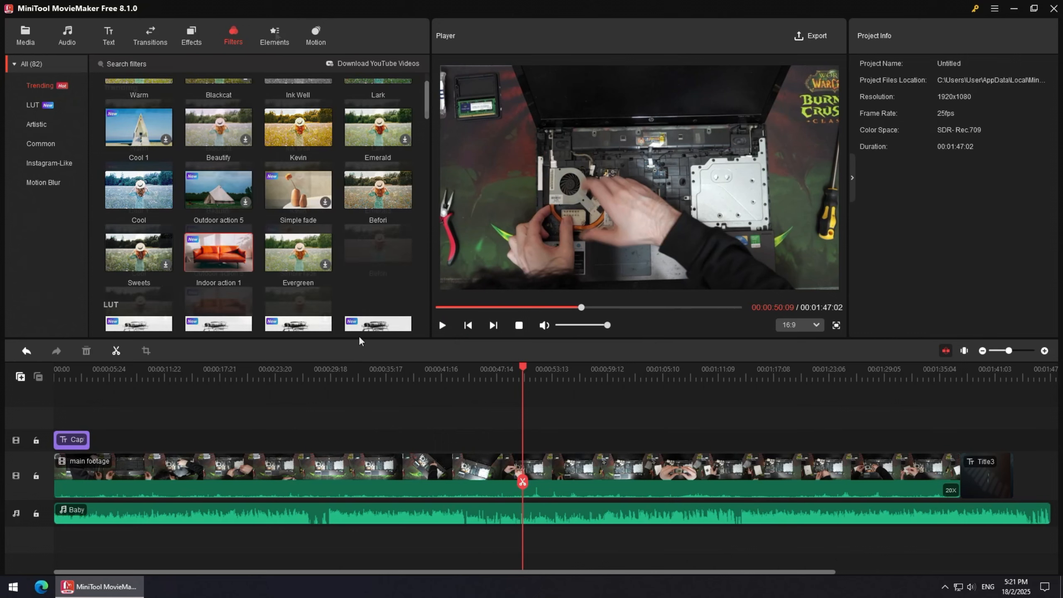
Add the Subscribe 2 element from the Elements library at about 01:30 on the timeline.
scroll(268, 188, up, 2)
click(275, 36)
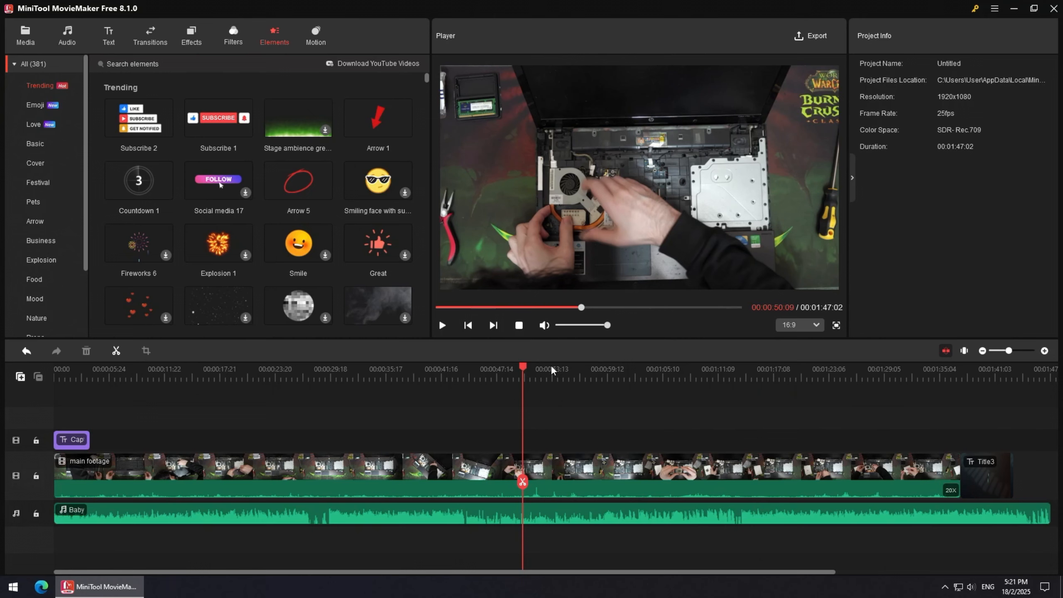
drag(528, 373, 896, 373)
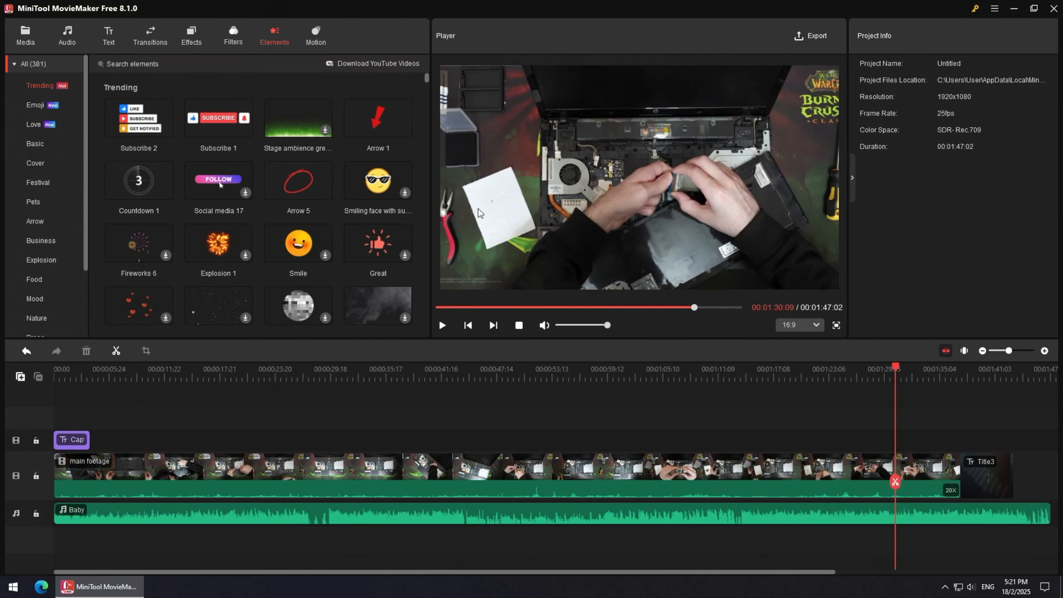
click(167, 132)
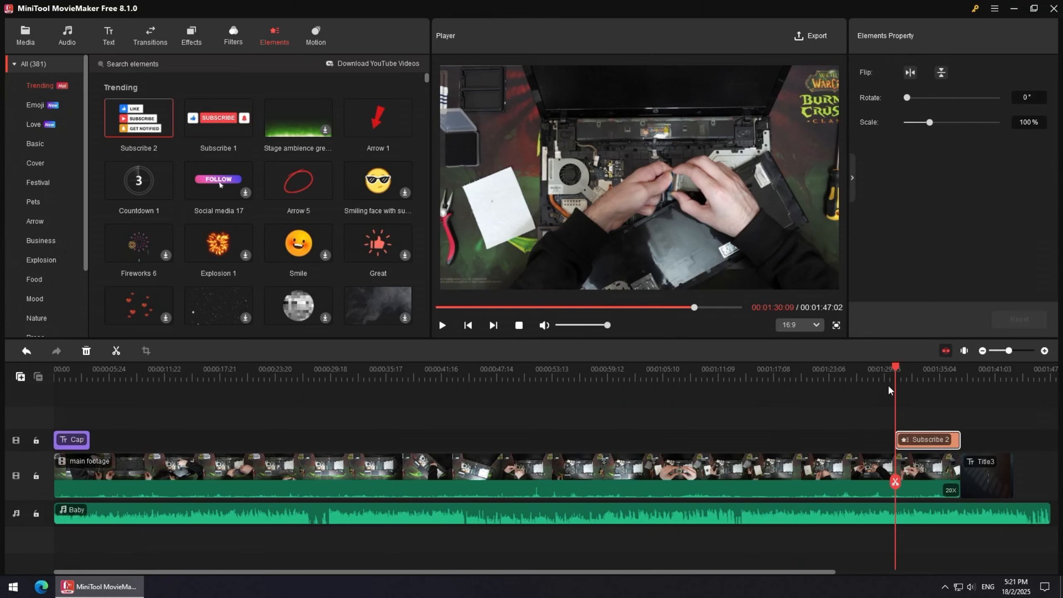
Browse the element library through the Emoji, Love and Basic categories.
drag(896, 369, 852, 370)
drag(941, 440, 944, 443)
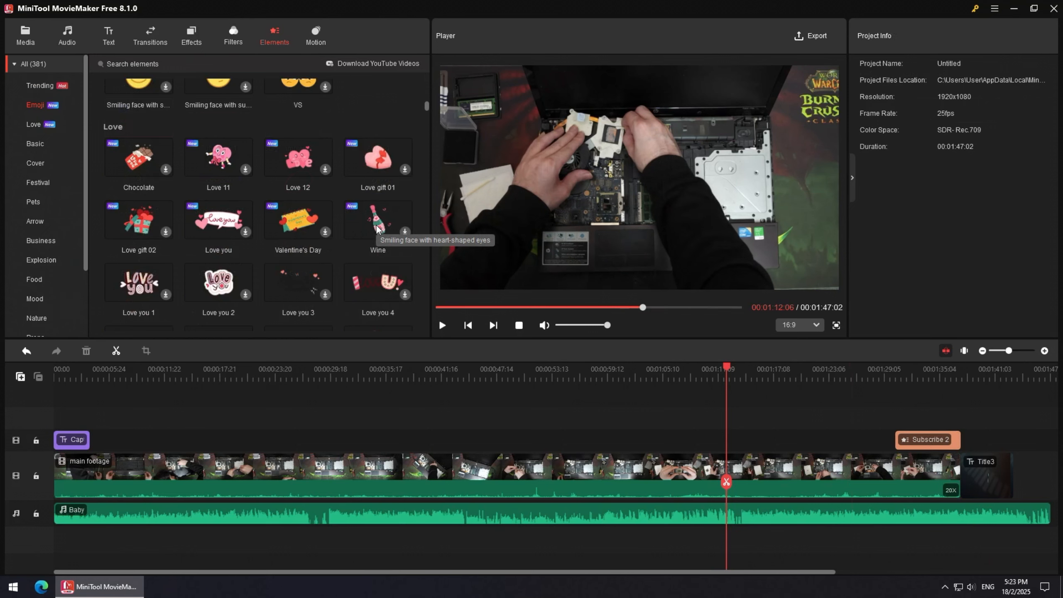
scroll(377, 229, down, 1)
scroll(376, 227, down, 5)
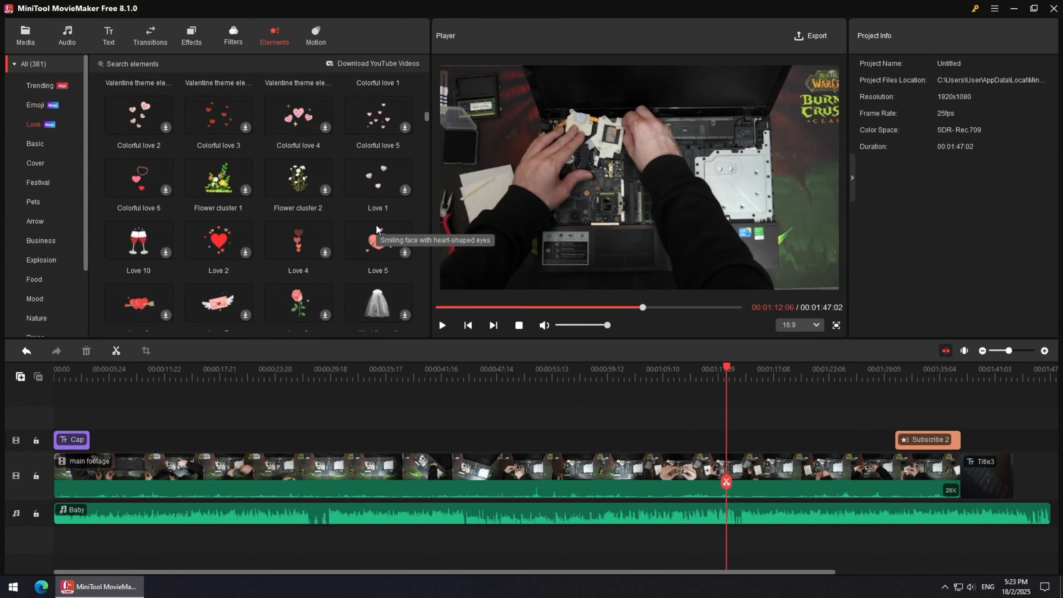
scroll(375, 225, down, 8)
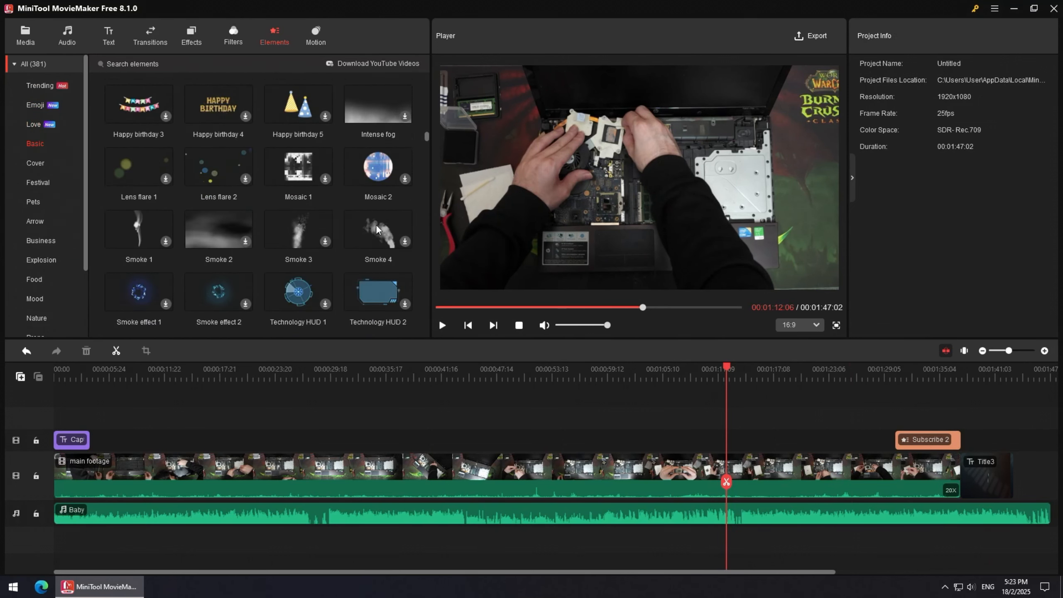
drag(427, 147, 459, 222)
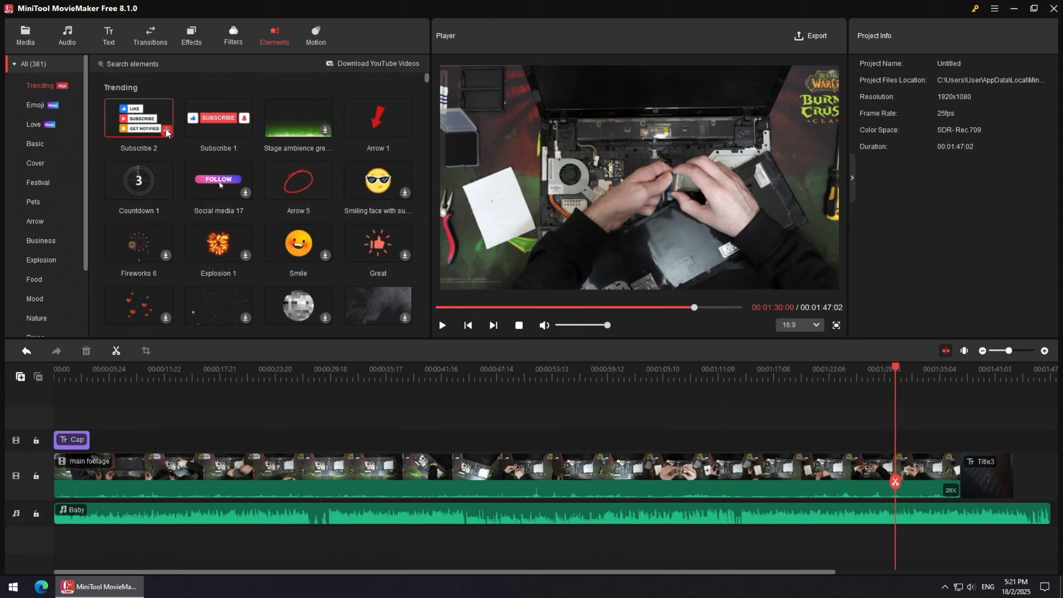
Add the Subscribe 2 element at about 01:30 and enlarge it slightly in the preview.
click(167, 131)
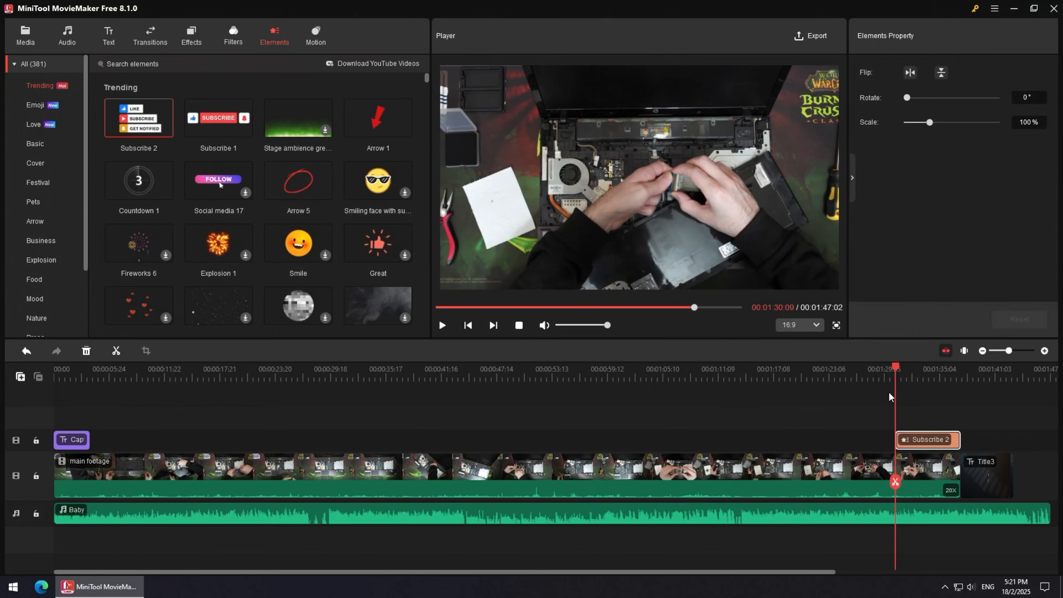
drag(896, 369, 918, 369)
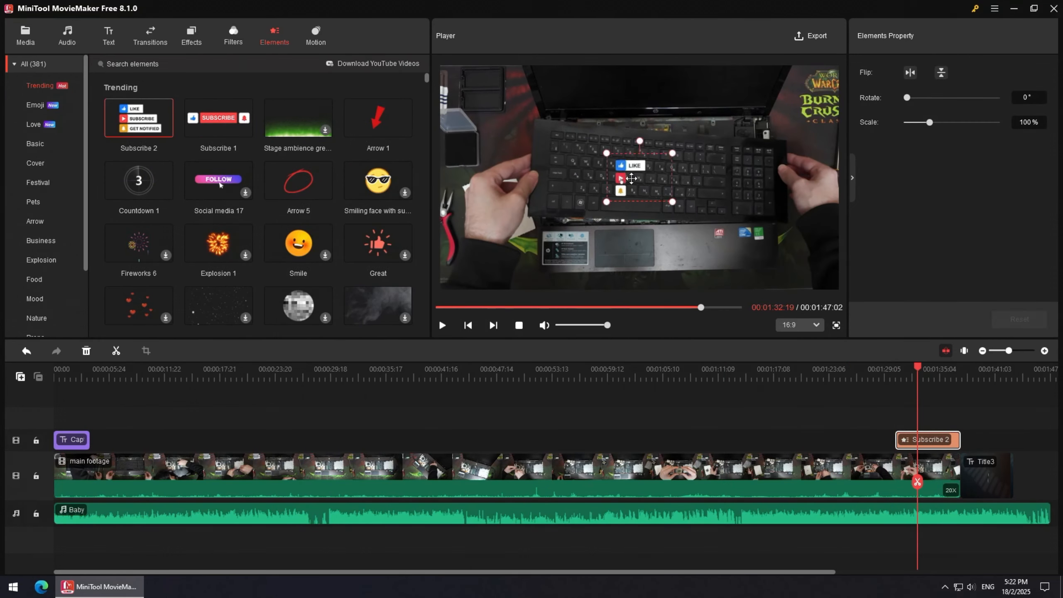
drag(673, 202, 691, 215)
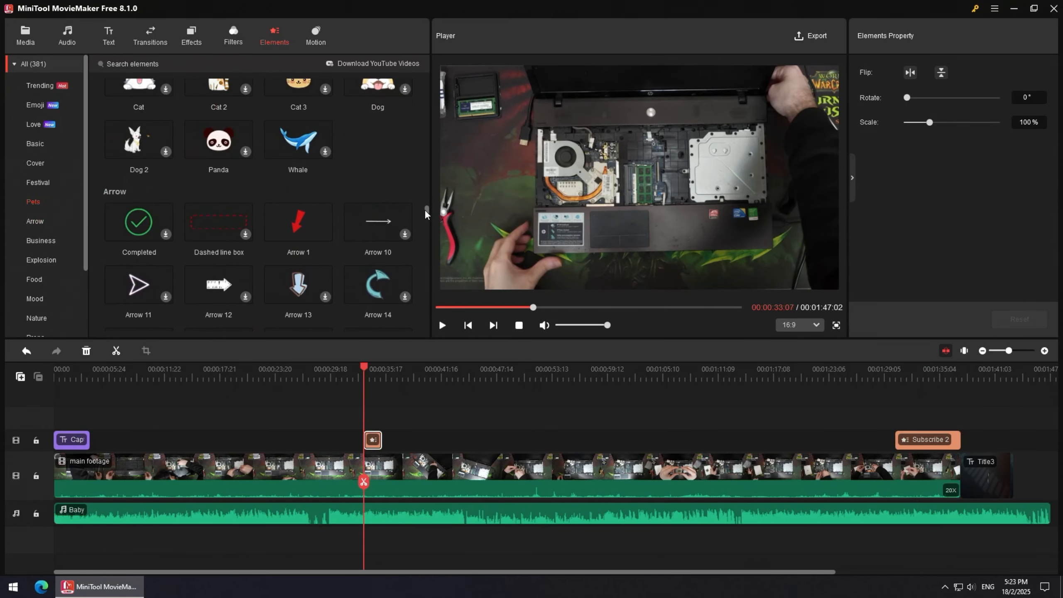
Add the Arrow 1 element at the playhead around 00:33 on a new track.
scroll(307, 264, up, 1)
click(326, 264)
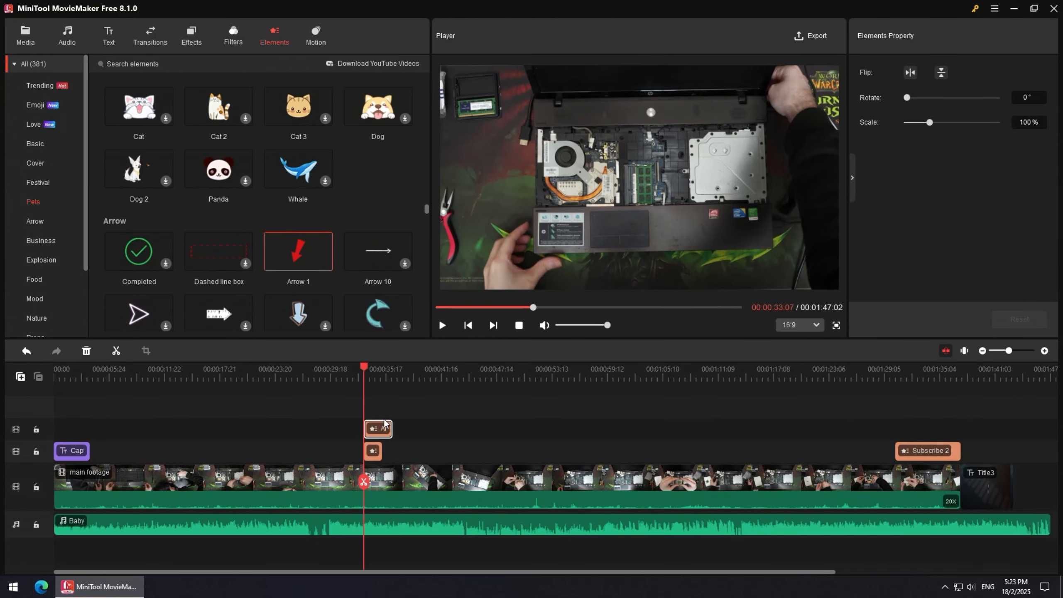
drag(365, 373, 285, 375)
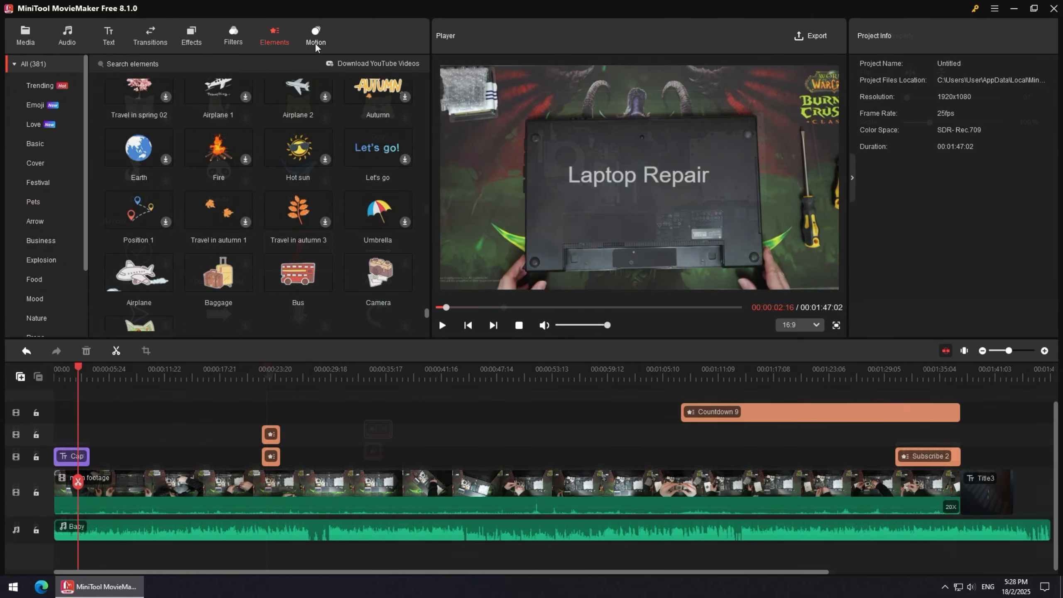
Browse the Motion presets such as Pan down, Zoom in bottom, Pan up and Zoom in center and rotate.
click(315, 43)
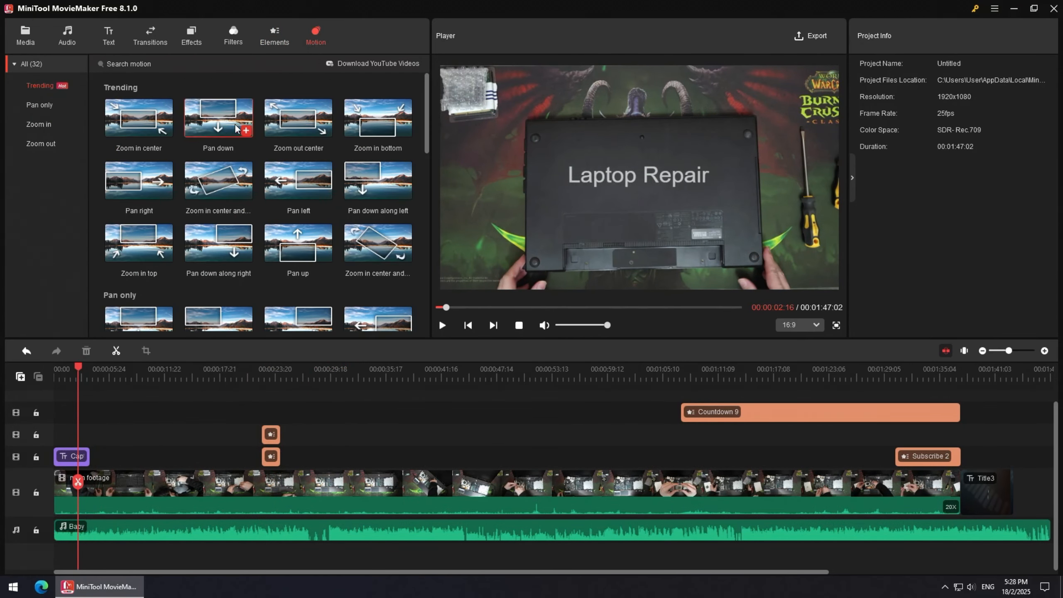
mouse_move(233, 127)
click(893, 379)
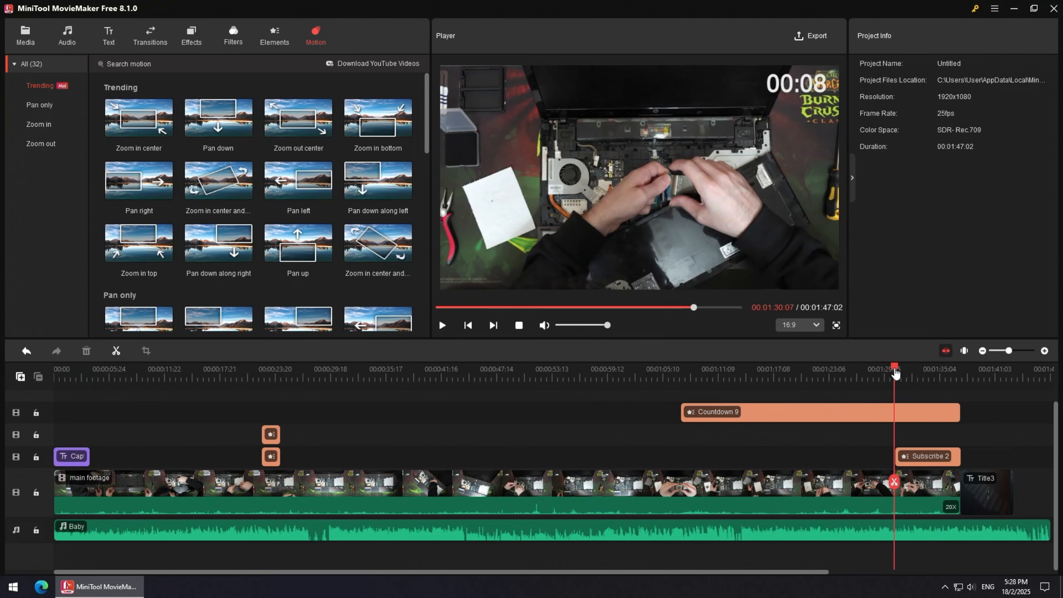
drag(895, 372, 452, 355)
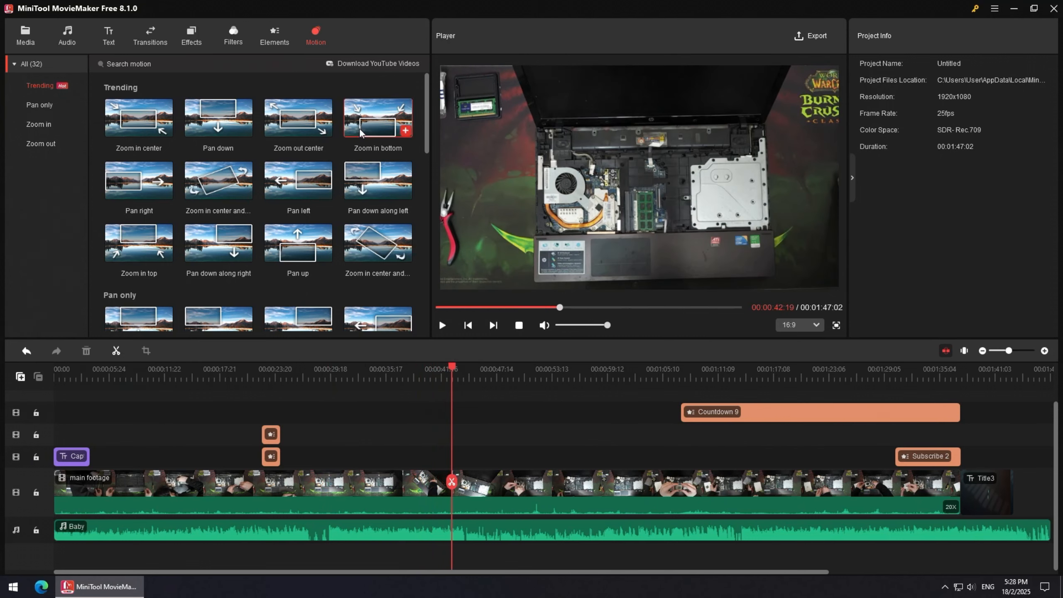
mouse_move(362, 128)
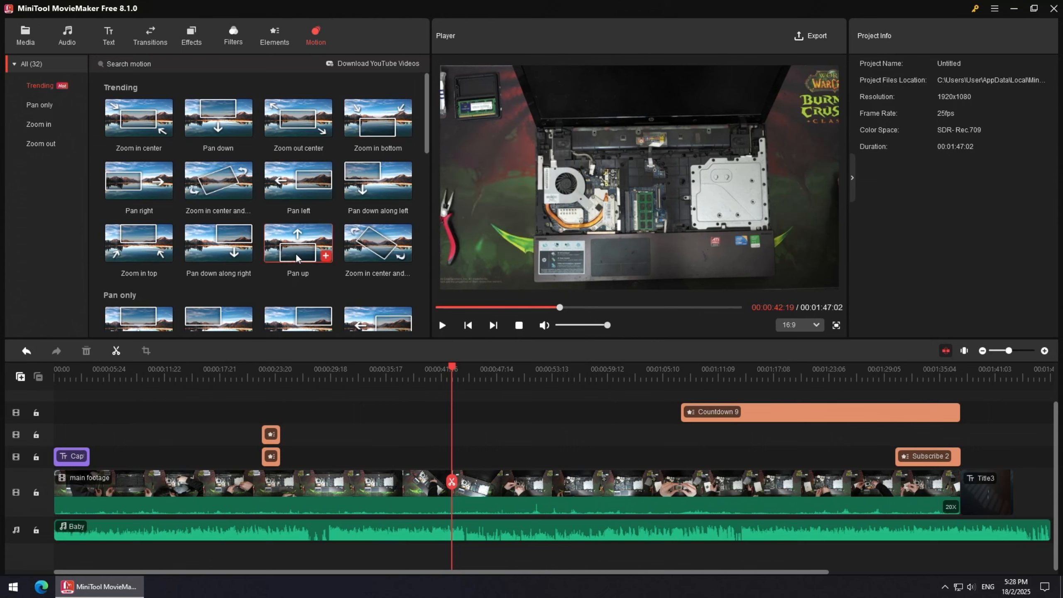
mouse_move(364, 252)
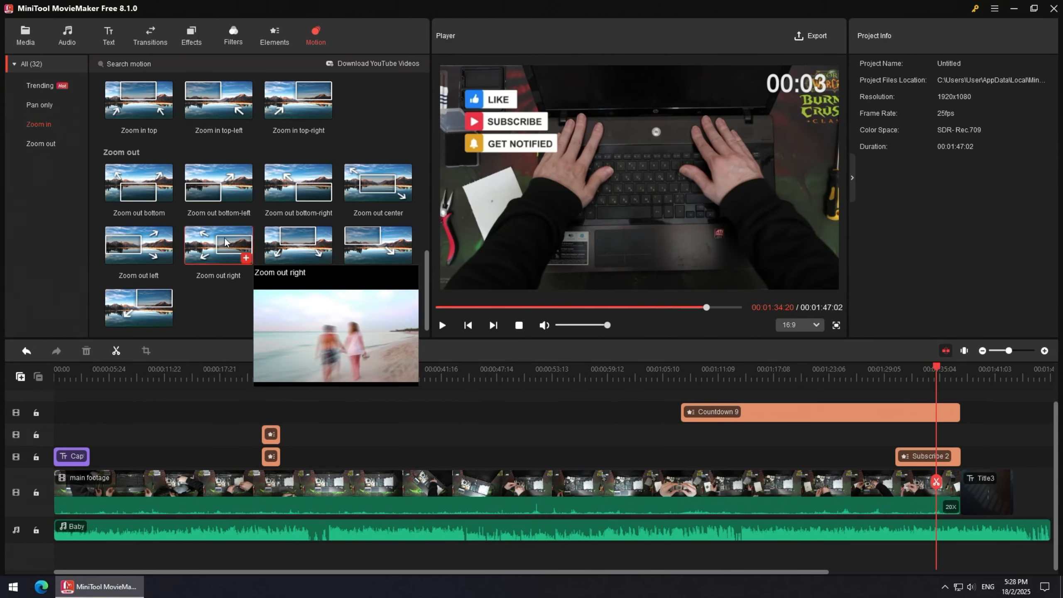
mouse_move(378, 188)
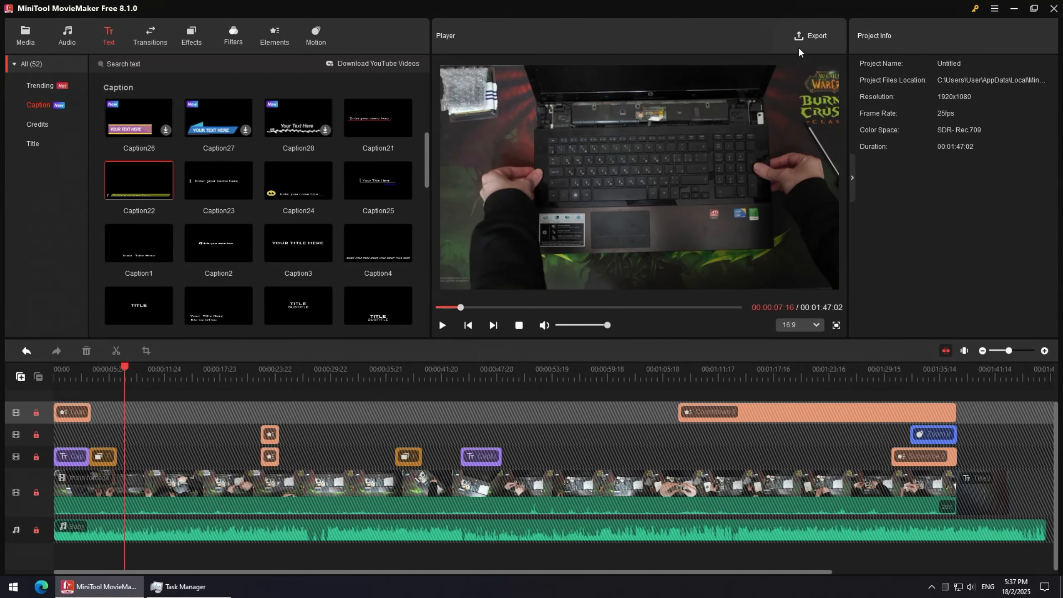
Open the Export dialog and review CPU, Memory, GPU and Disk usage in Task Manager.
click(799, 37)
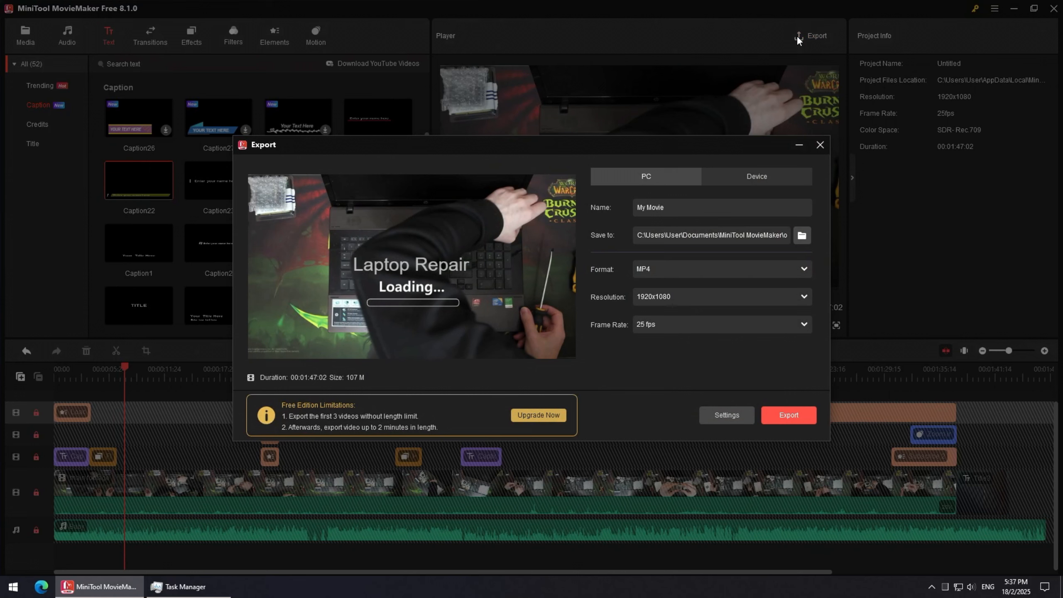
click(689, 269)
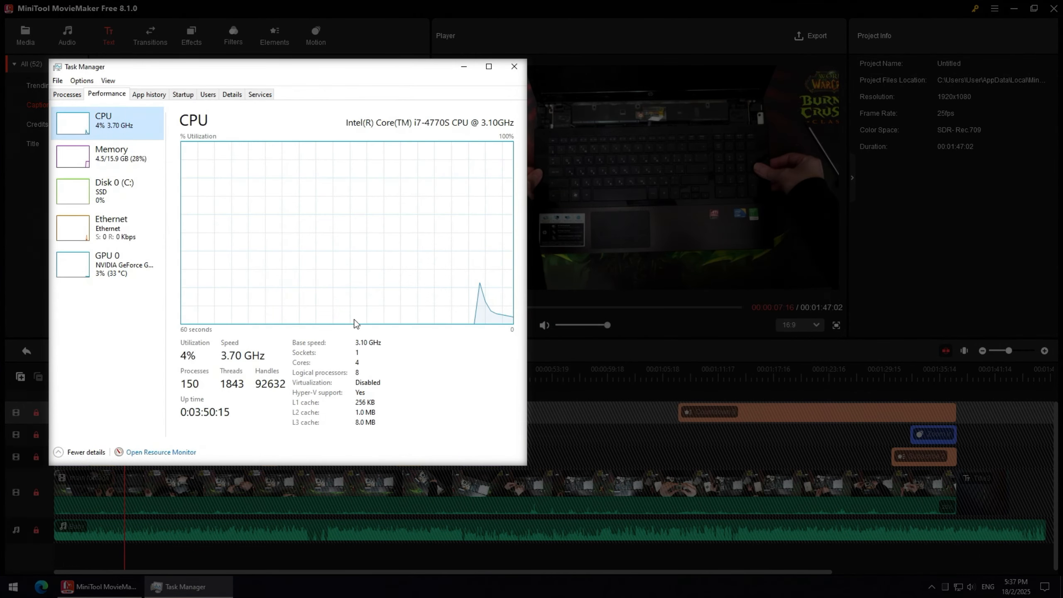
click(139, 171)
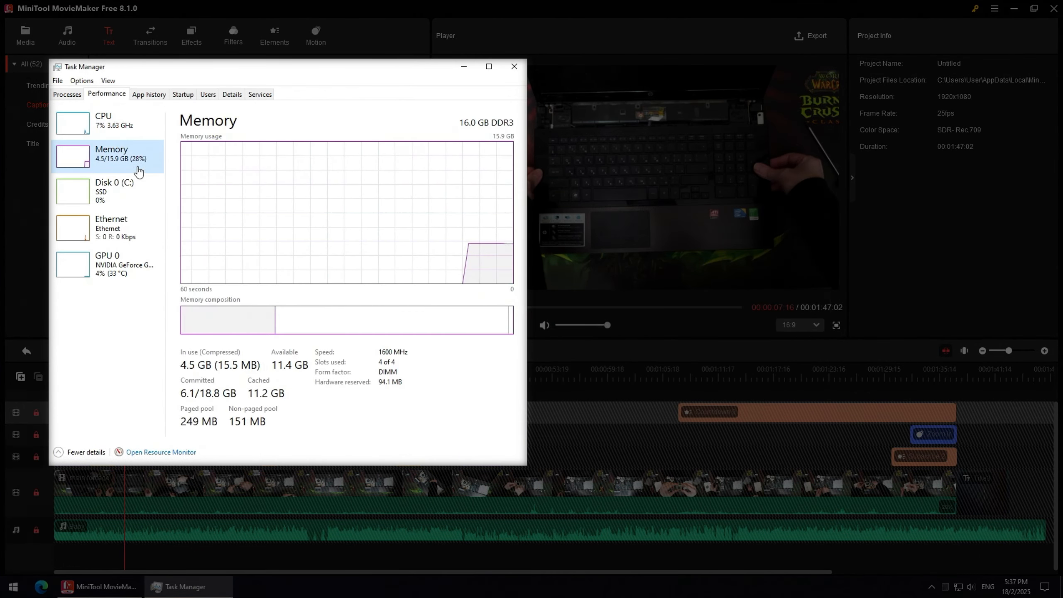
click(117, 264)
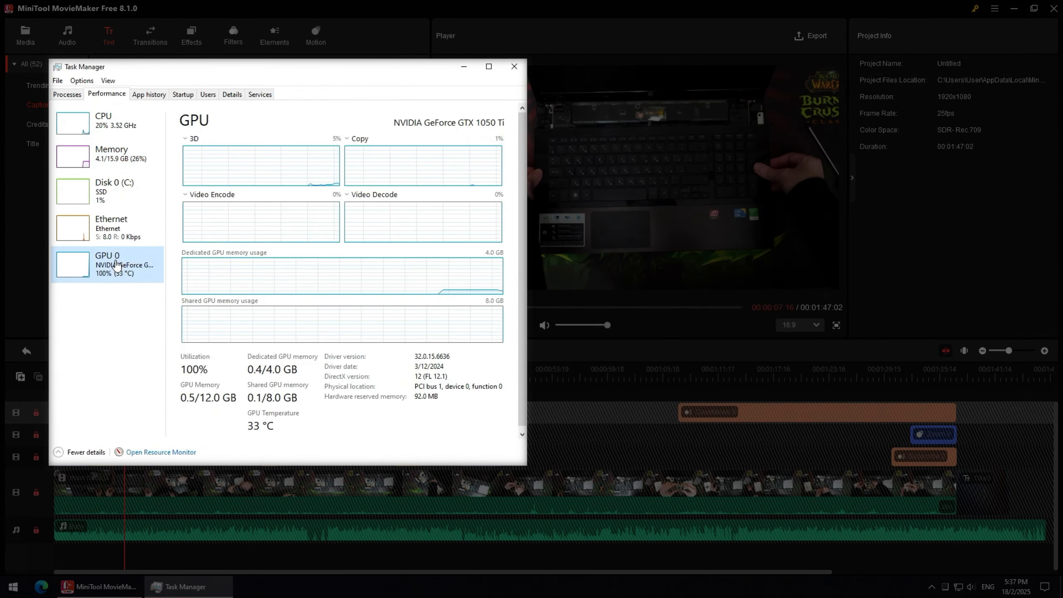
click(118, 196)
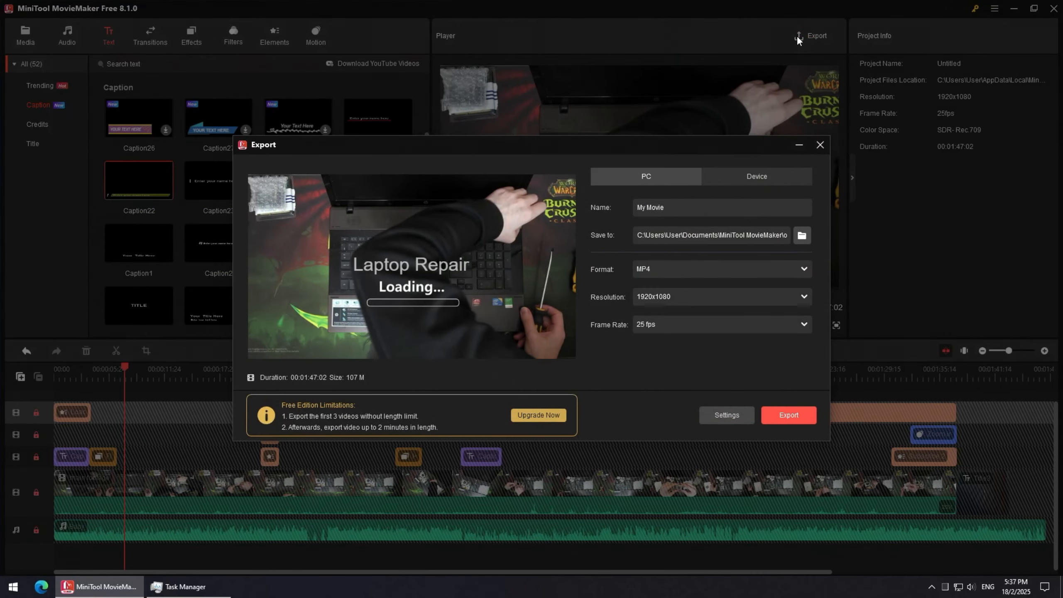
Set the export format to MP4 and the export resolution to 1920x1080.
click(689, 269)
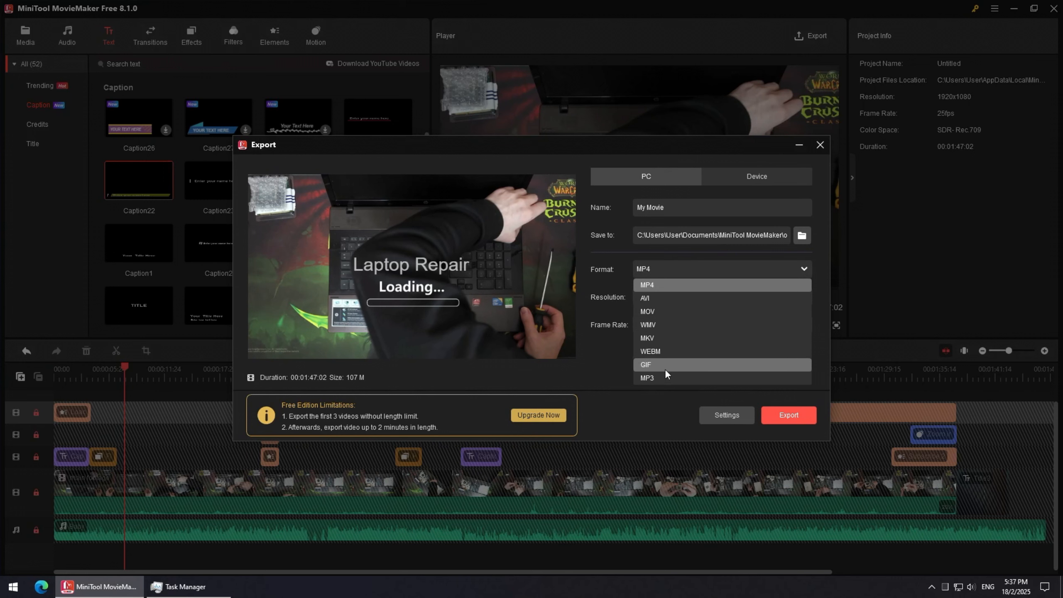
click(674, 285)
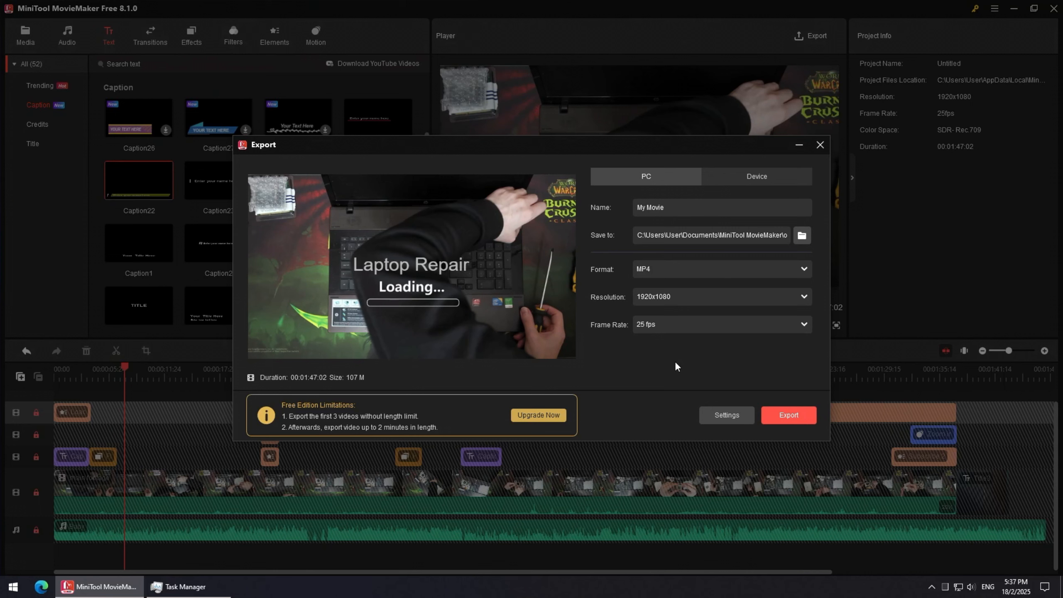
click(803, 299)
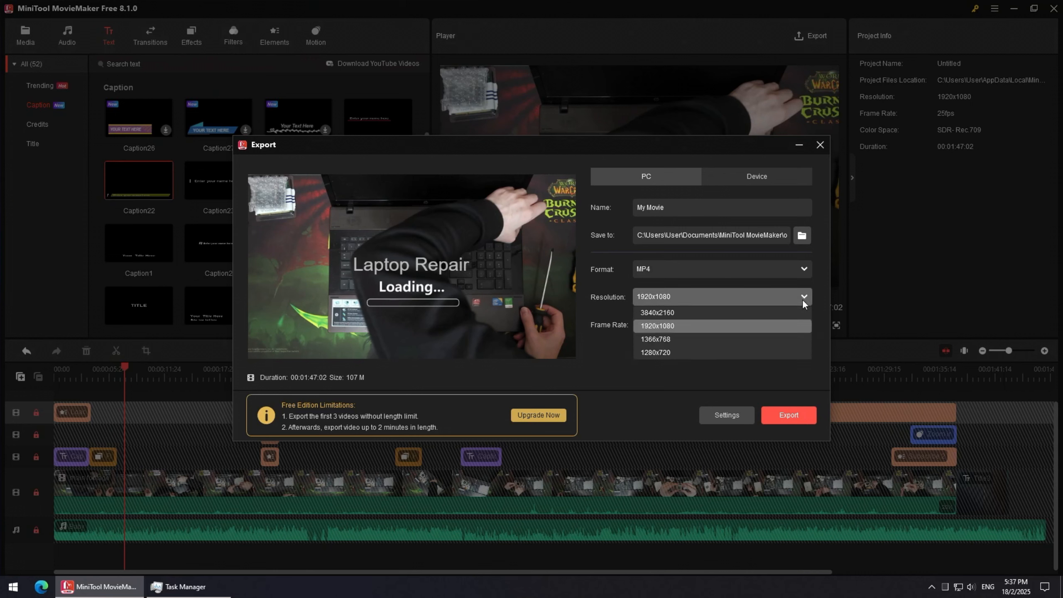
click(682, 312)
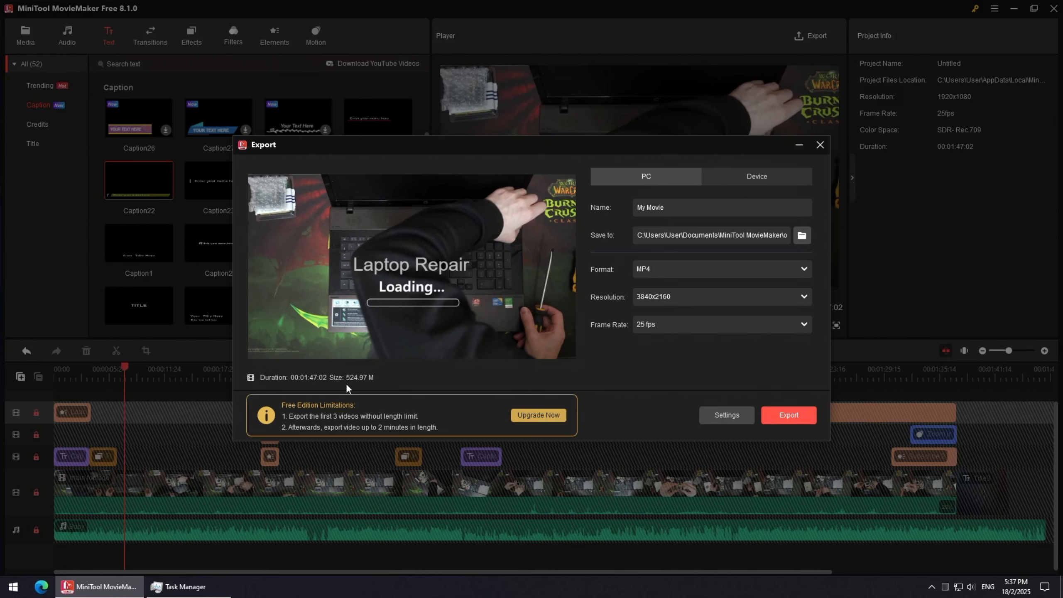
click(802, 297)
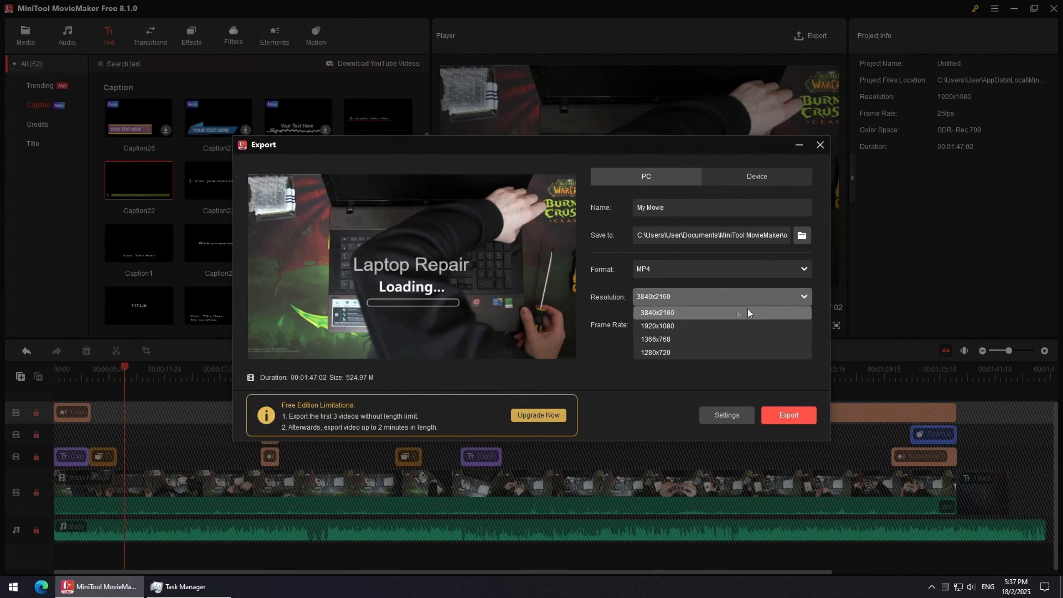
click(691, 326)
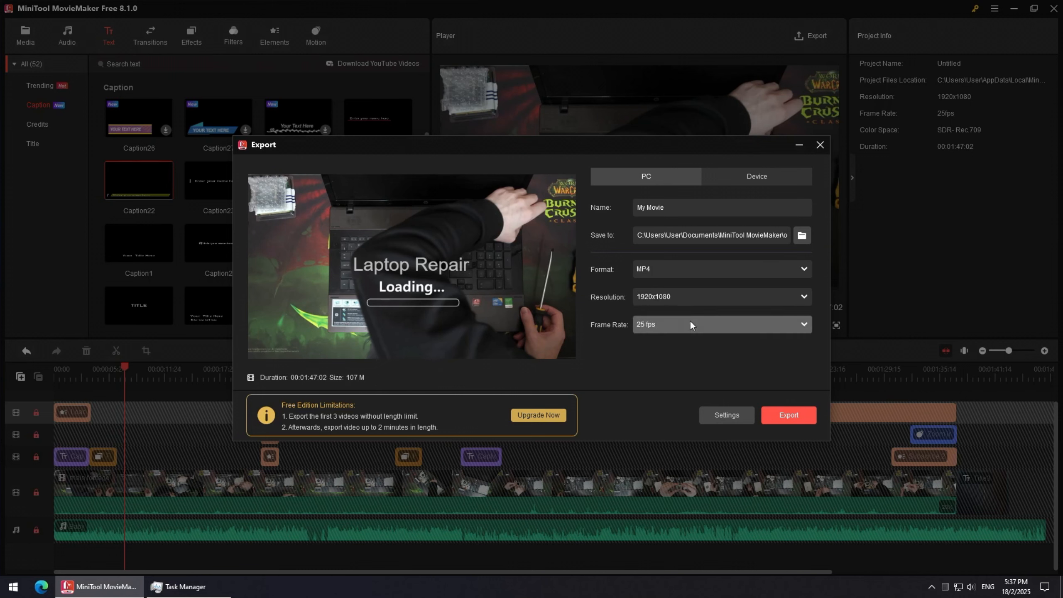
Set the export frame rate to 60 fps.
click(690, 322)
click(673, 343)
click(668, 325)
click(660, 382)
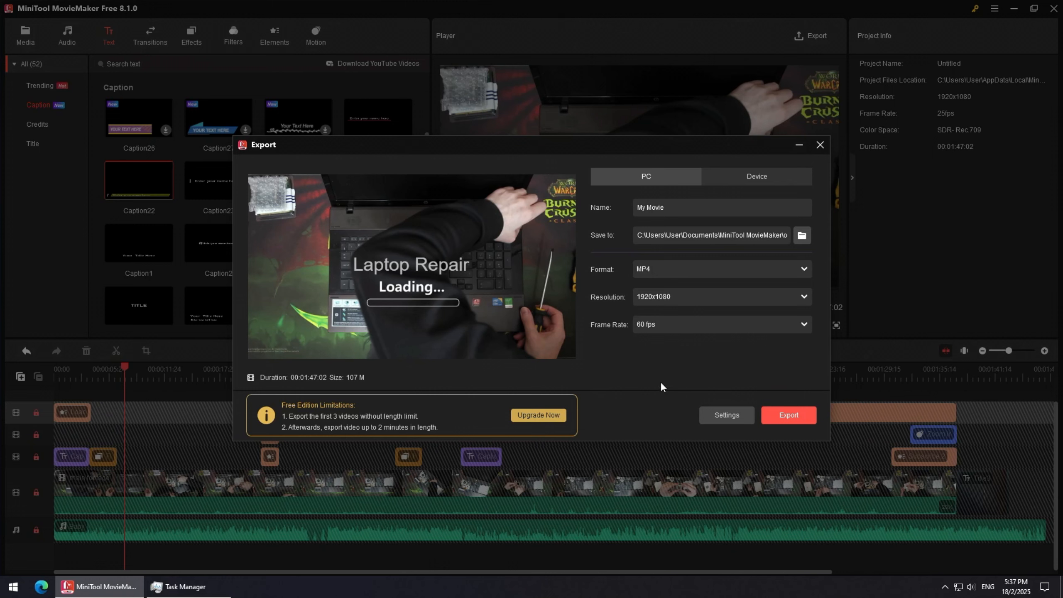
Open the export settings and try bit rates of 80000 and 2000.
click(725, 413)
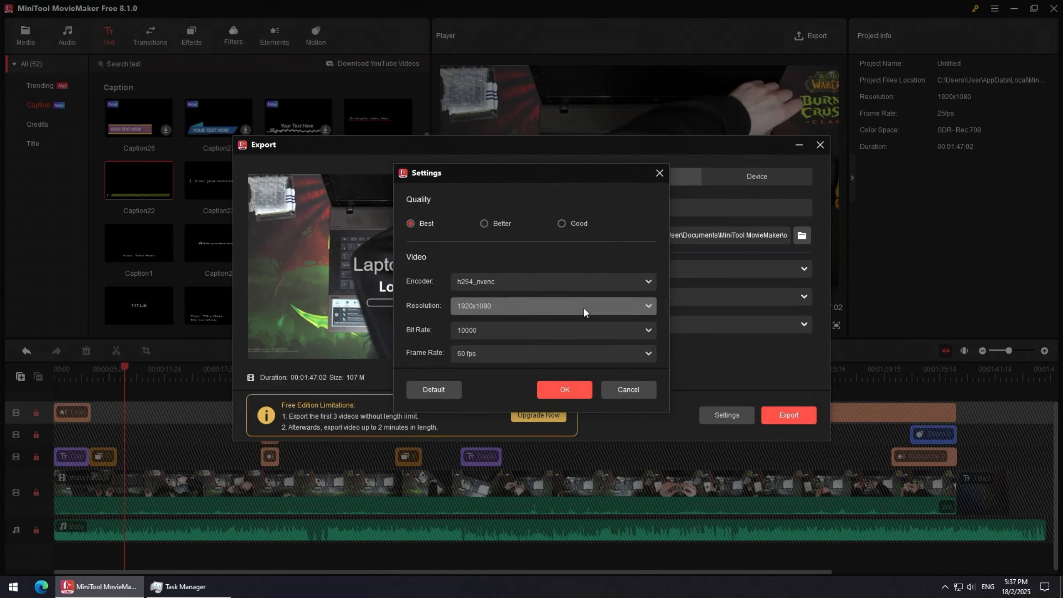
click(614, 306)
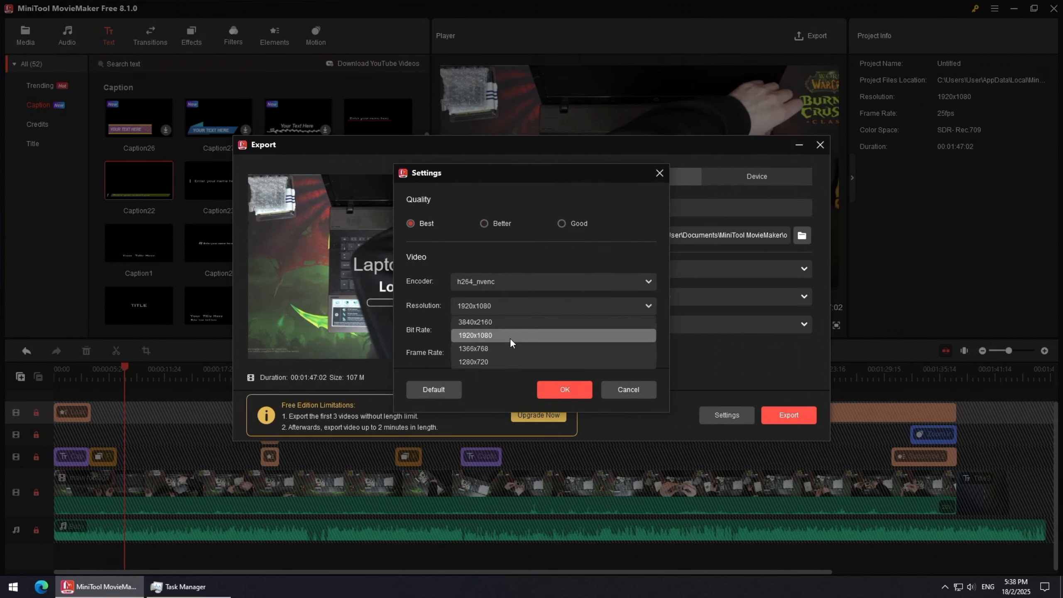
click(510, 338)
click(513, 336)
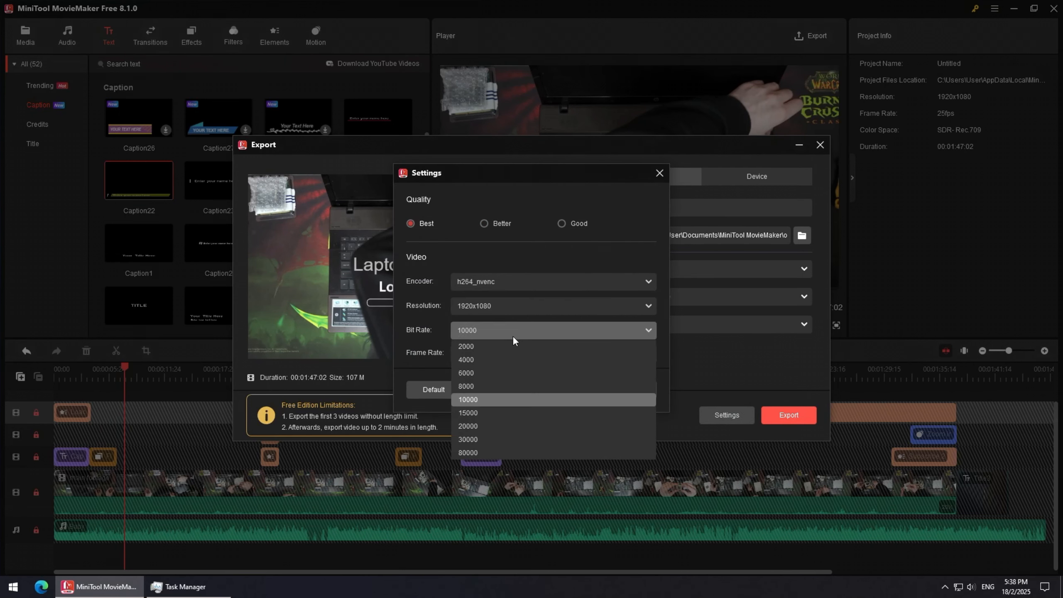
click(486, 453)
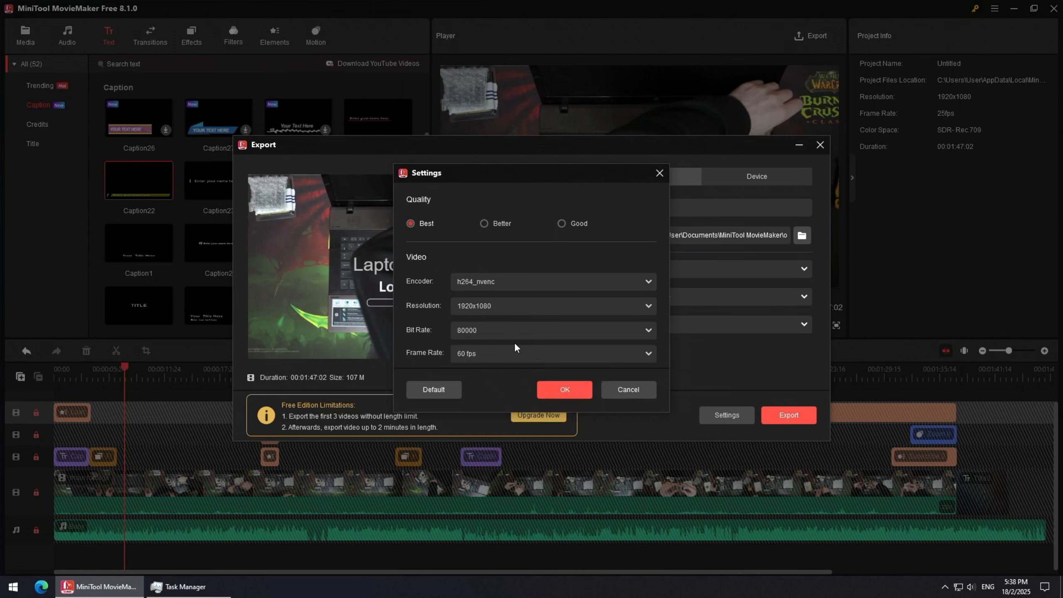
click(489, 334)
click(484, 346)
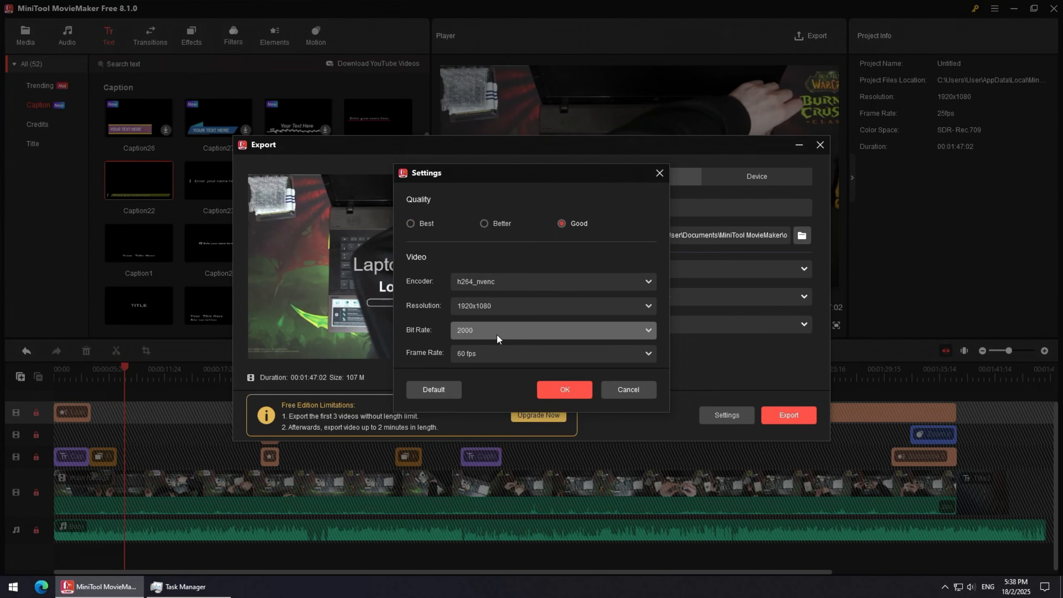
Set the bit rate to 10000 at Best quality and apply the export settings.
click(497, 334)
click(483, 394)
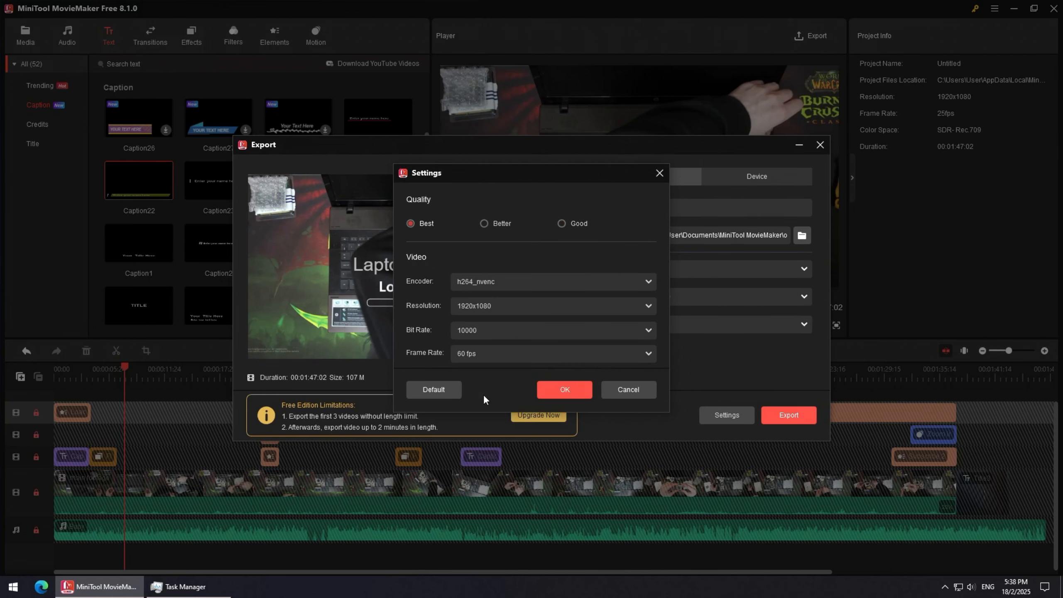
click(565, 389)
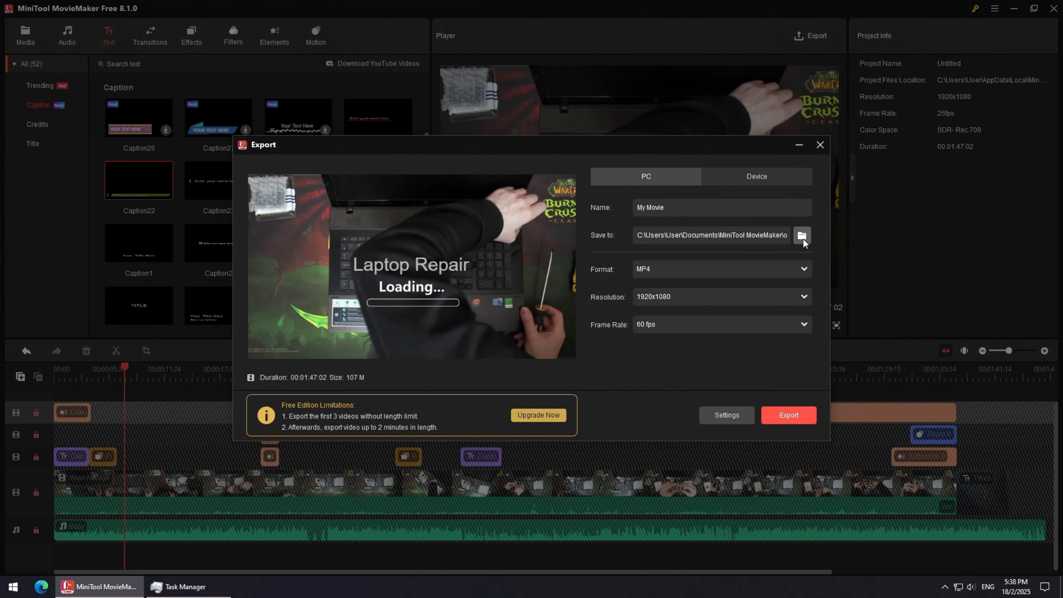
Choose the Desktop as the save location, name the file My Video, and start the export.
click(803, 240)
click(291, 219)
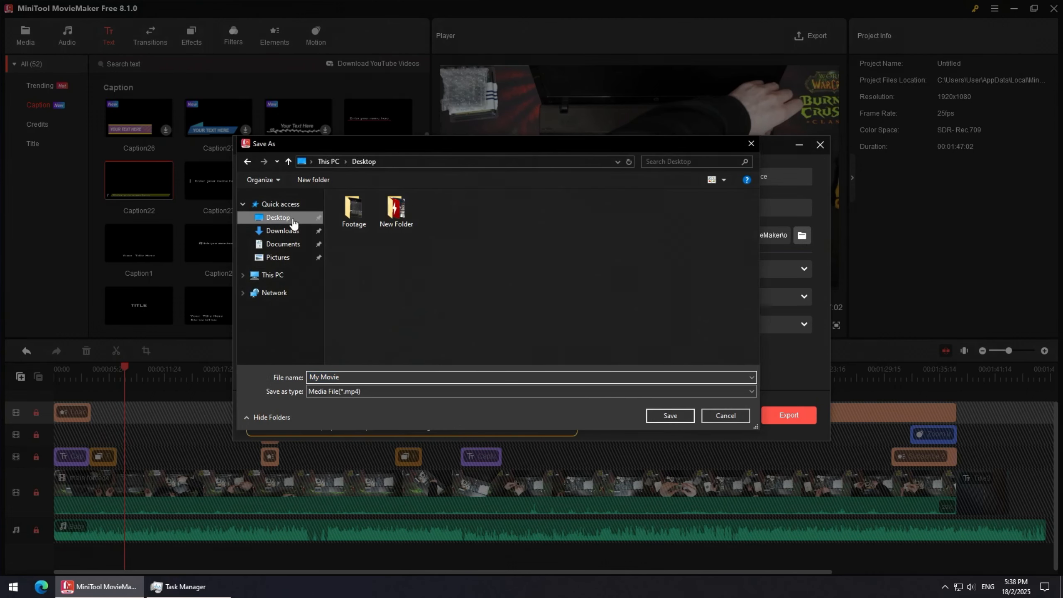
double_click(338, 378)
text(Video)
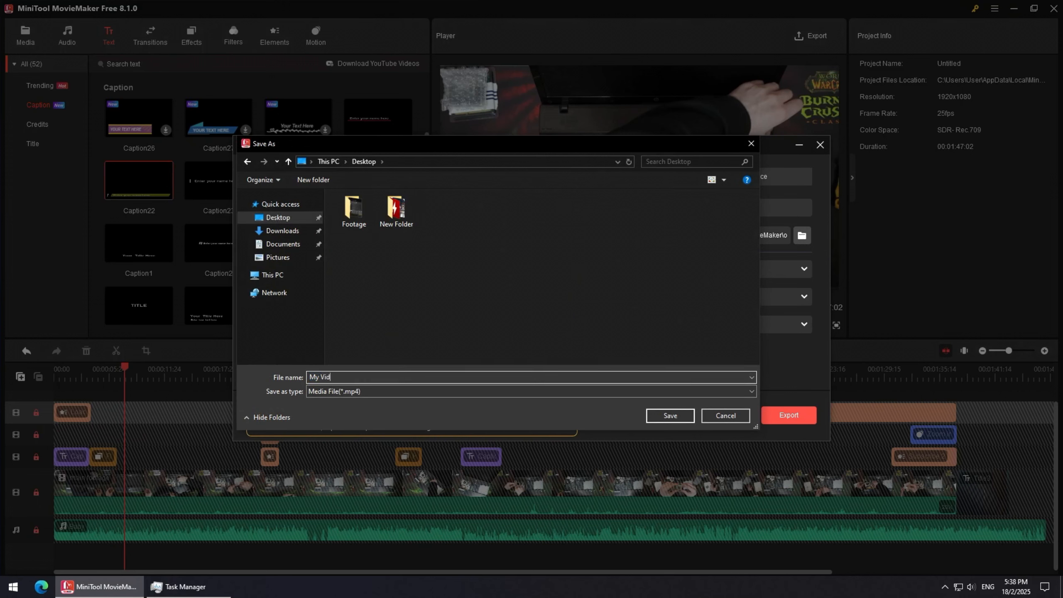
click(670, 416)
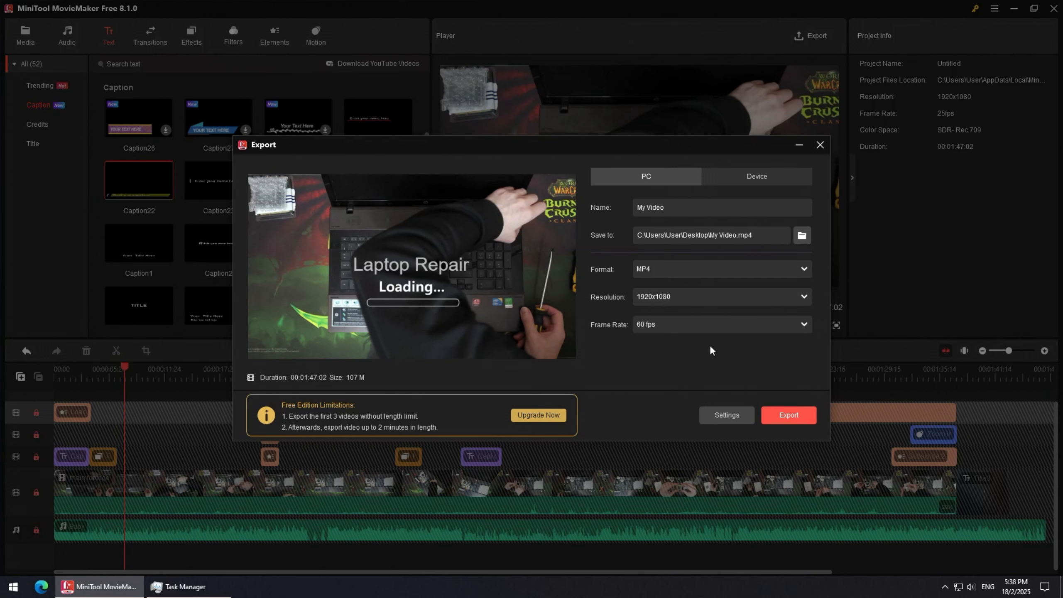
click(799, 415)
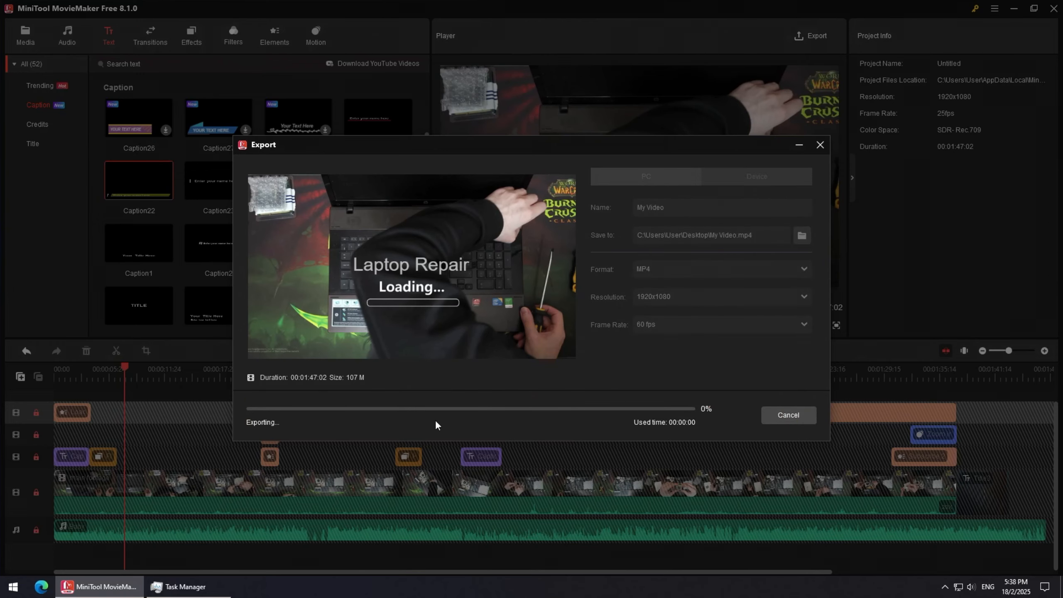
Monitor CPU, memory, disk and GPU usage in Task Manager while the export runs.
click(197, 587)
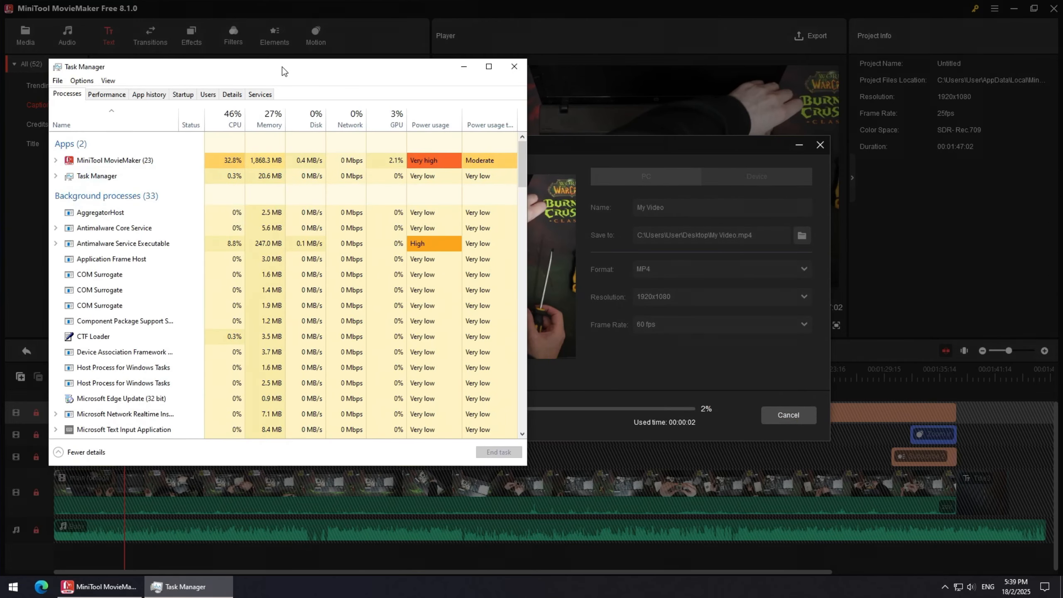
drag(283, 69, 243, 20)
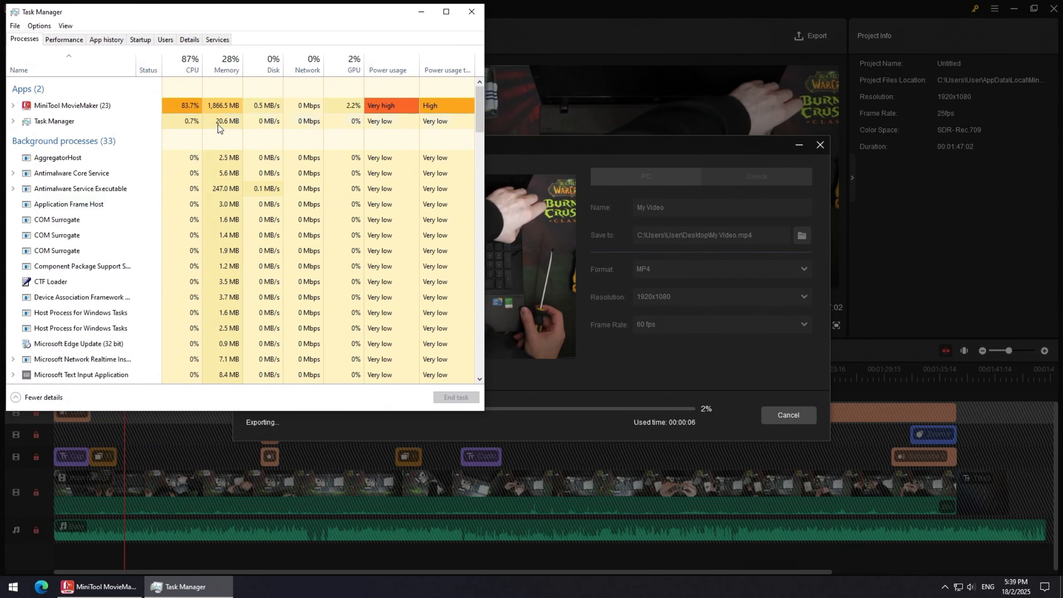
click(71, 42)
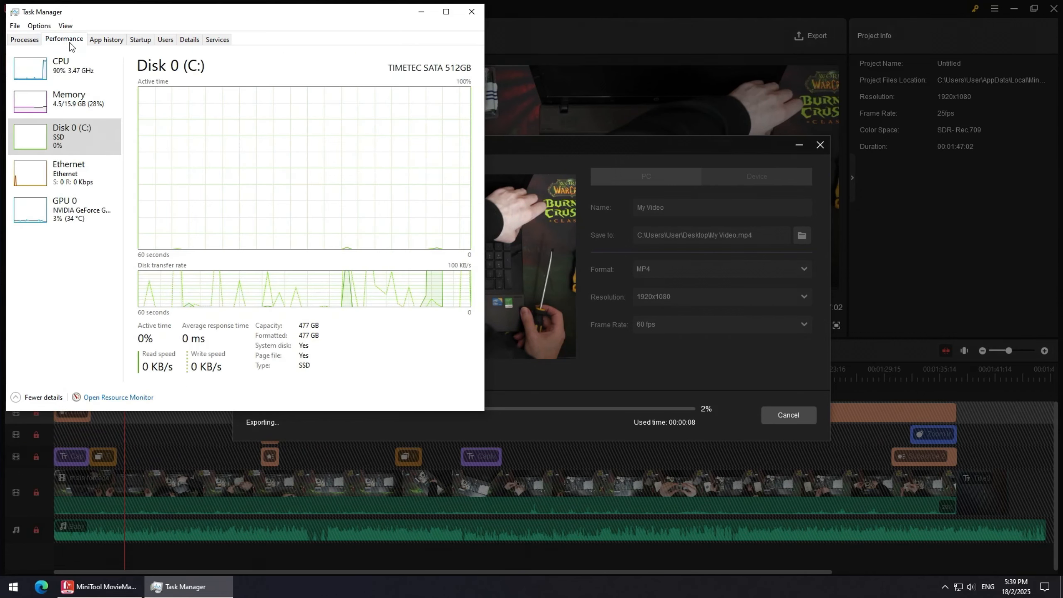
click(35, 42)
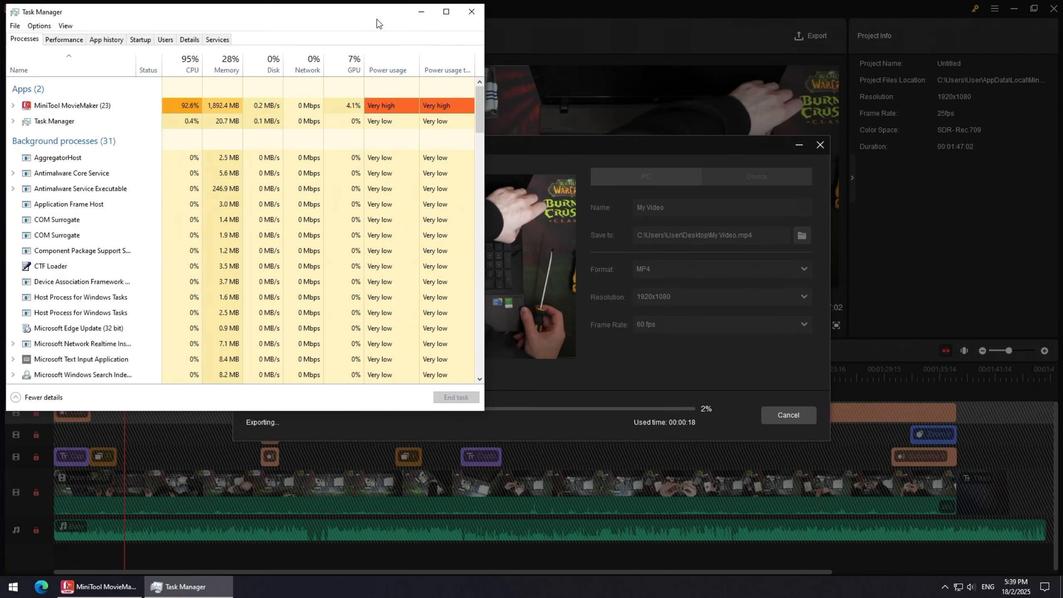
drag(377, 19, 370, 18)
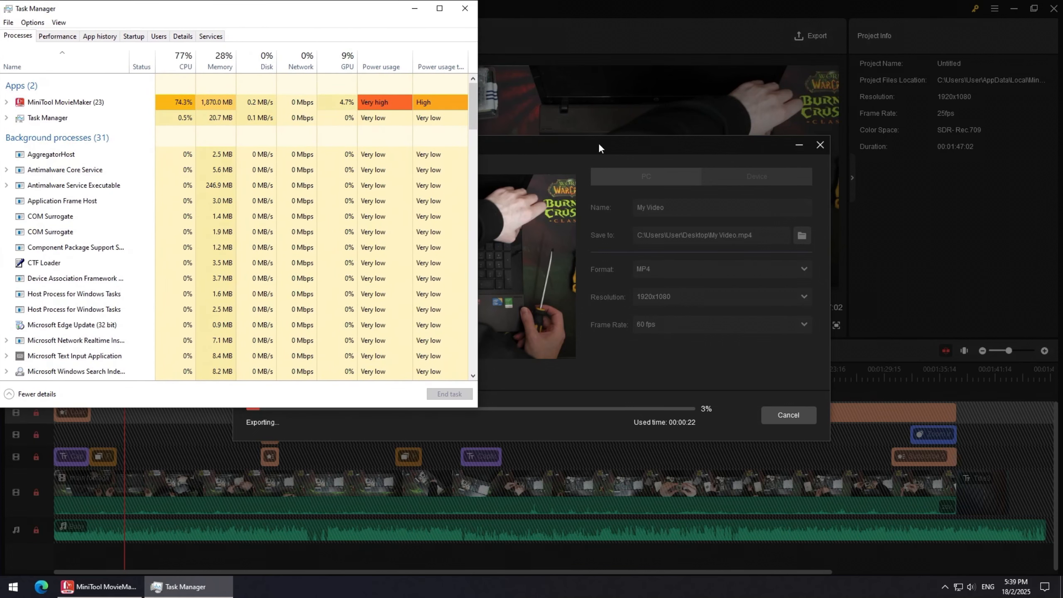
click(570, 143)
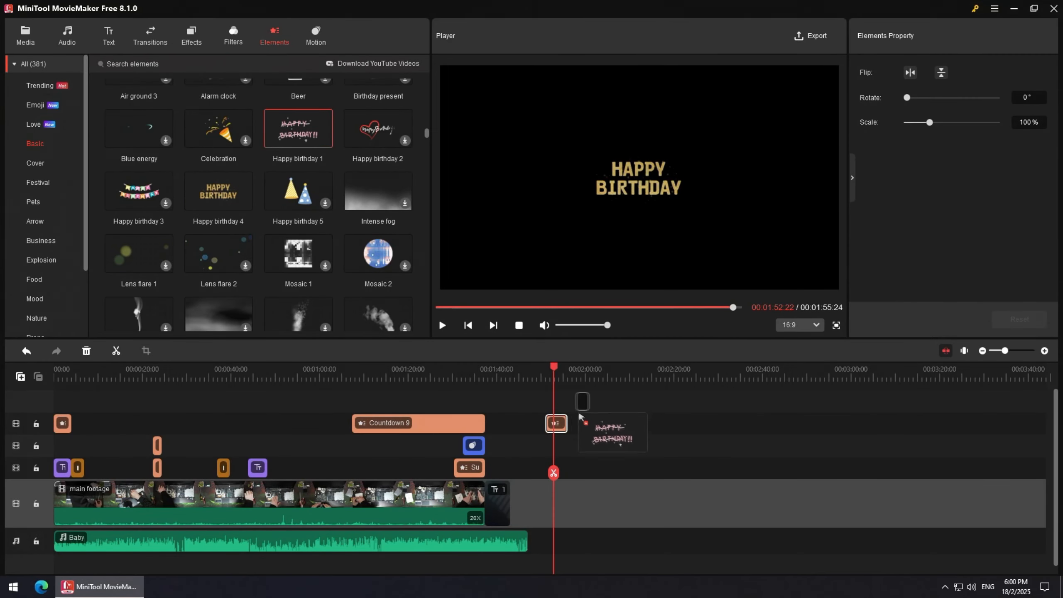
Place a Happy birthday element on an element track around 1:54 in the timeline.
drag(580, 417, 582, 421)
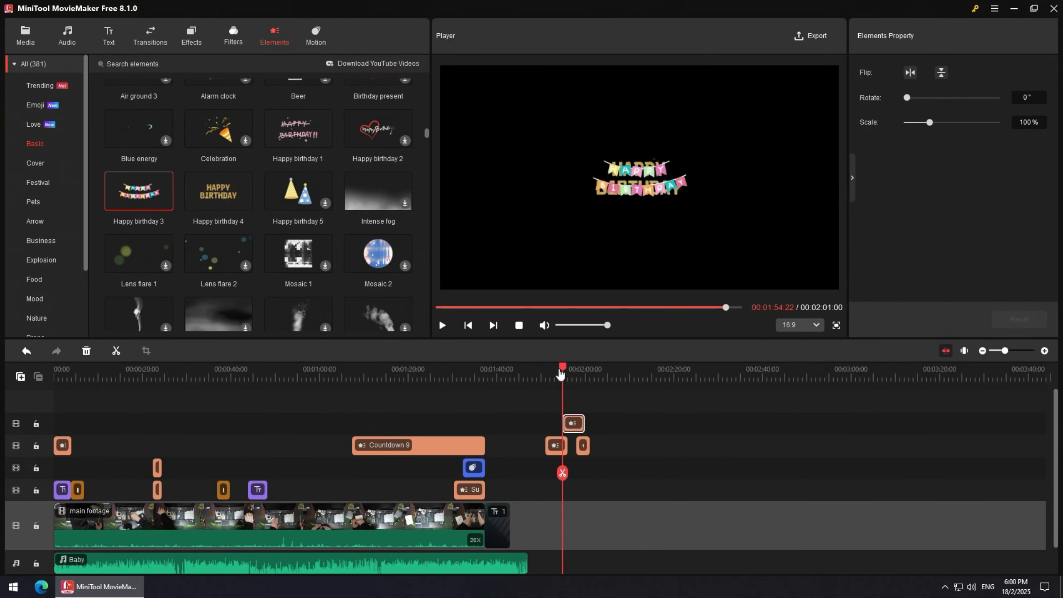